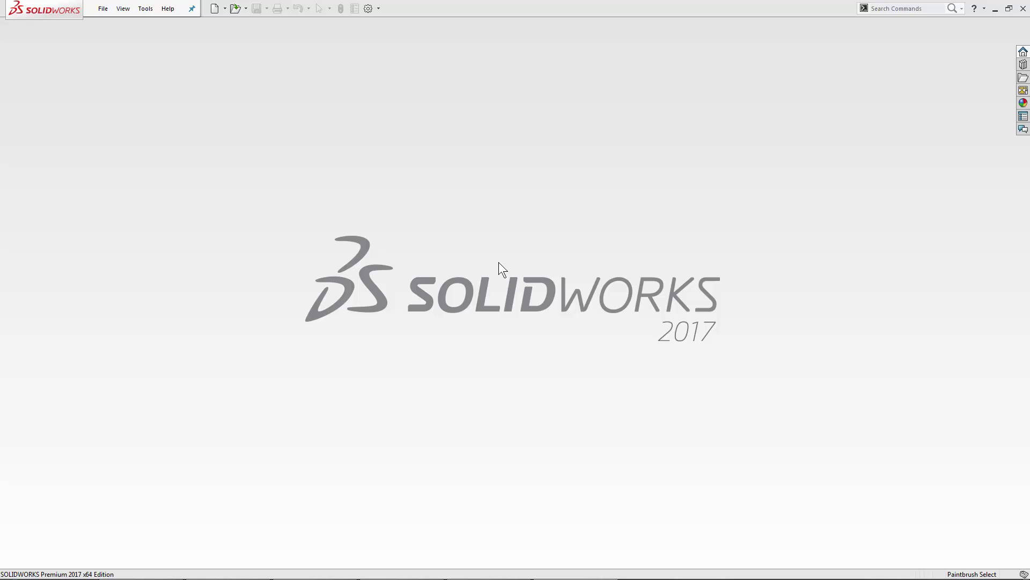
Step: Create a new part and import the scan '06 - Regions and Reference Geometry.stl'
left_click(214, 10)
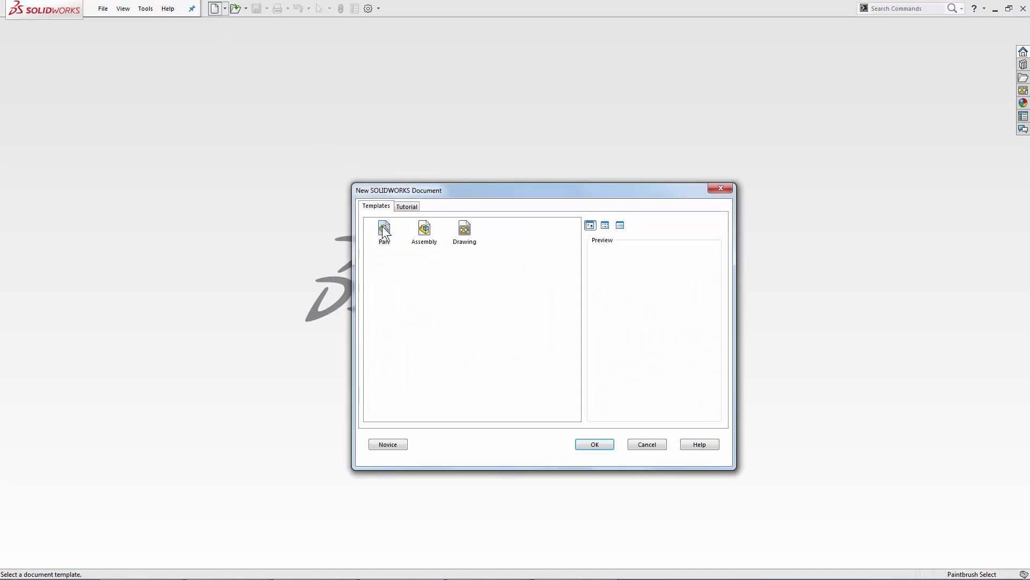
double_click(384, 231)
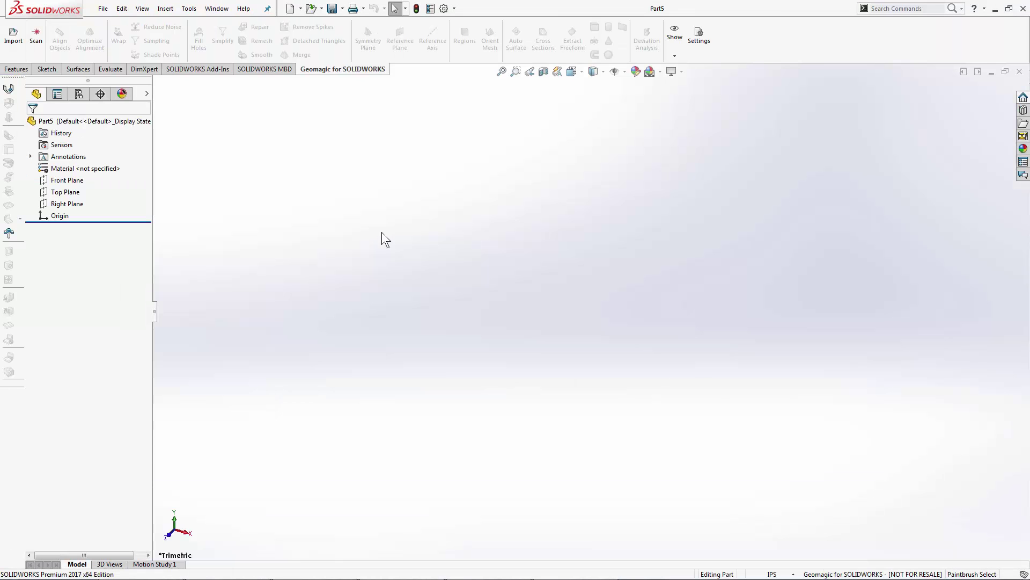
left_click(16, 40)
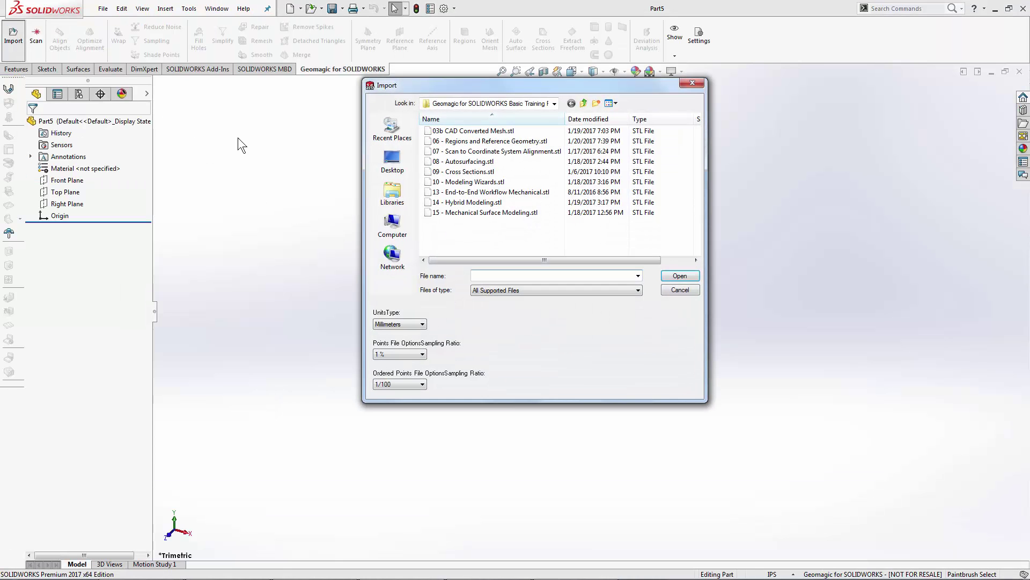
left_click(466, 141)
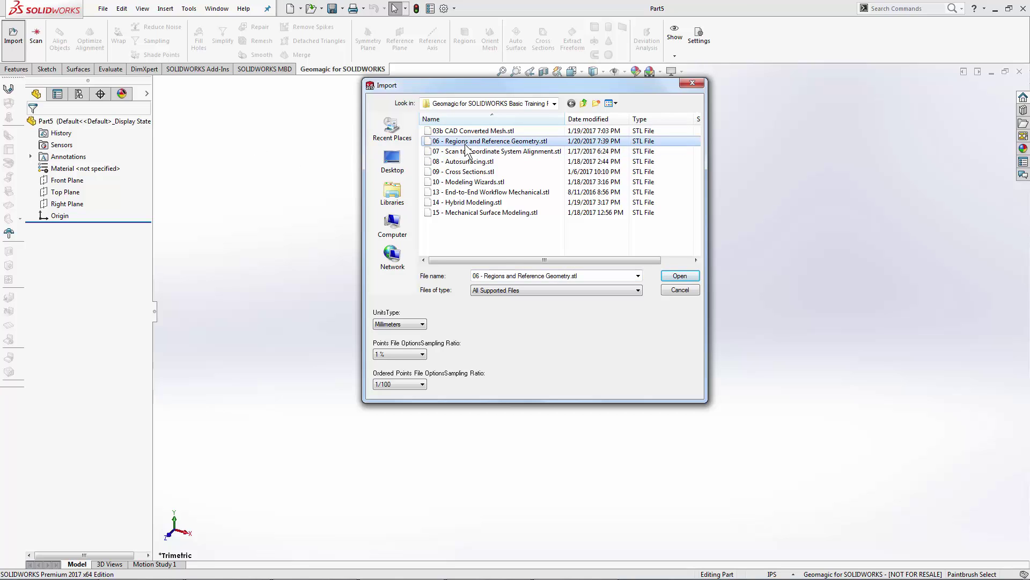
left_click(679, 275)
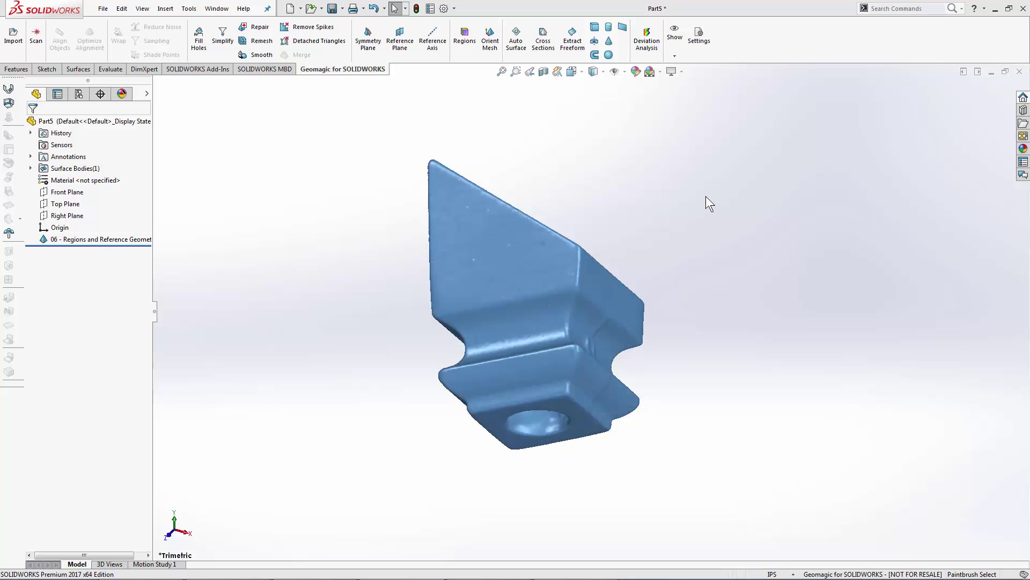
middle_click_drag(697, 196, 601, 261)
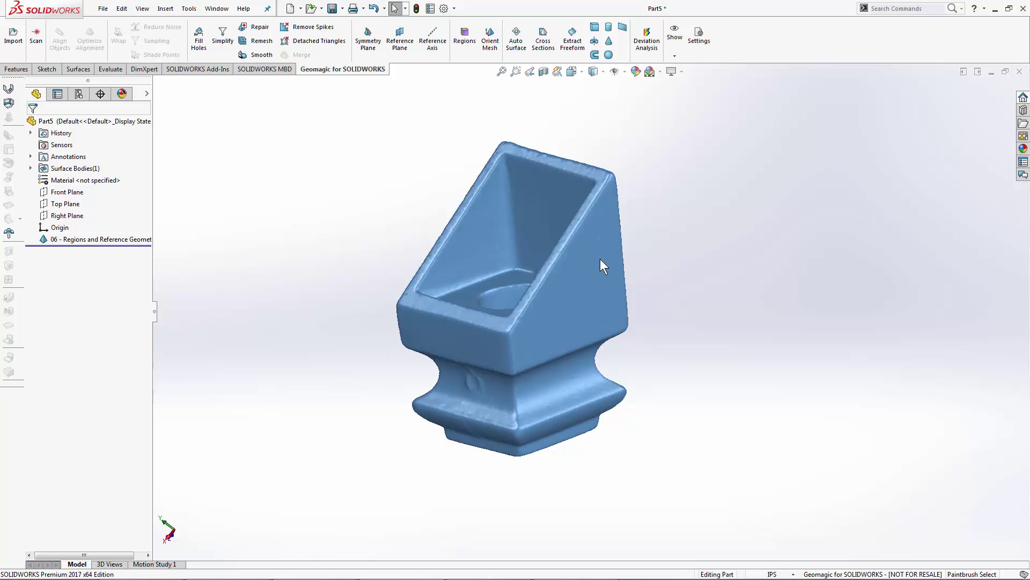
left_click(67, 192)
left_click(60, 228, "shift")
middle_click_drag(265, 224, 259, 327)
left_click(258, 328)
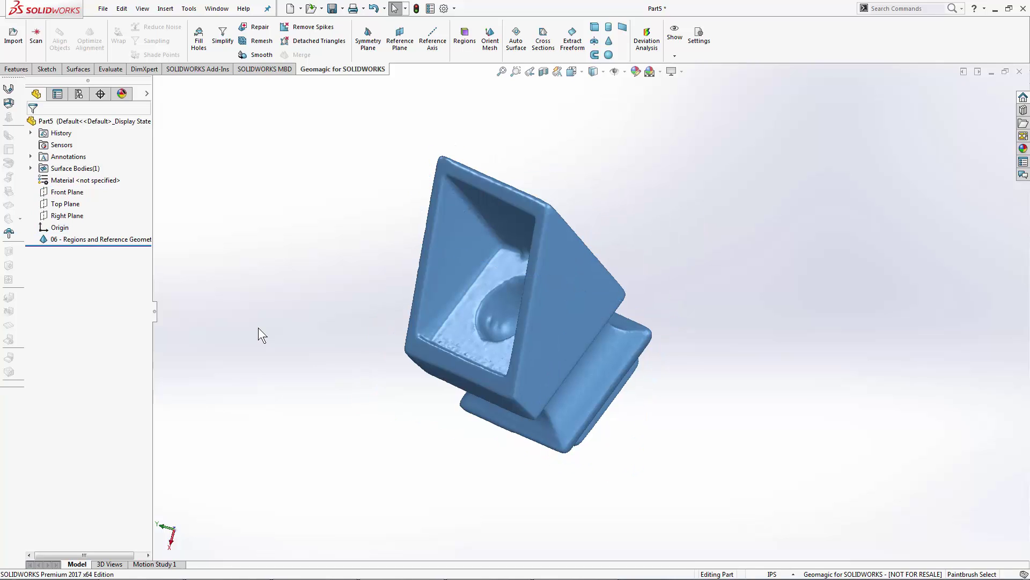
middle_click_drag(328, 370, 344, 264)
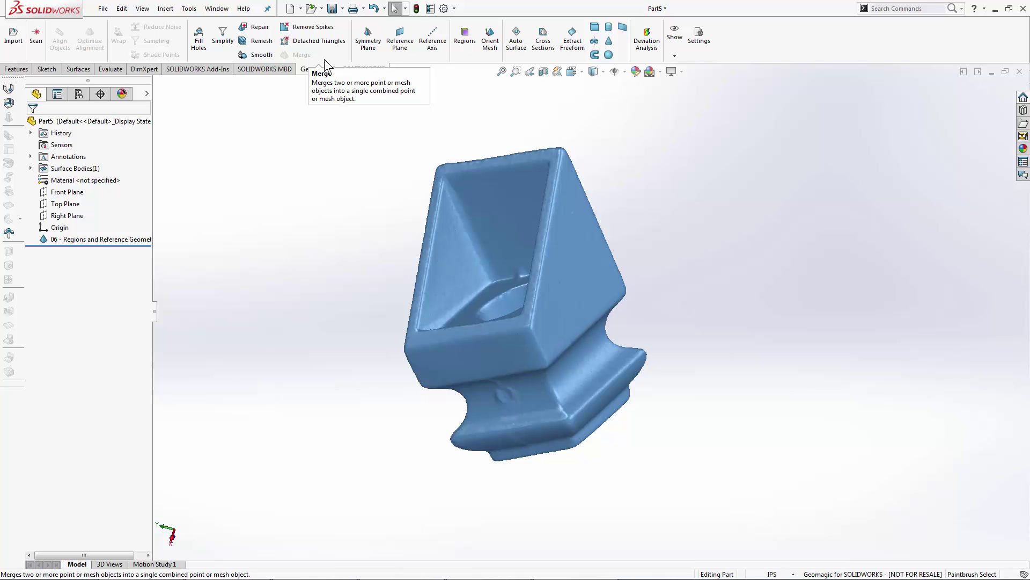
Step: Start a Reference Plane and paint a spiral region on the mesh's flat face with Paintbrush Select
left_click(406, 47)
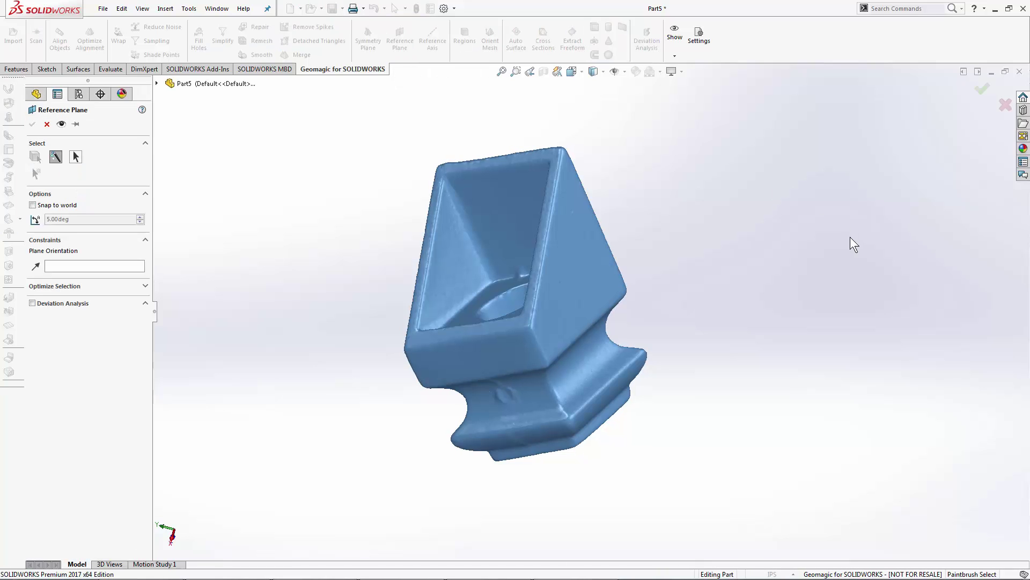
middle_click_drag(852, 245, 752, 322)
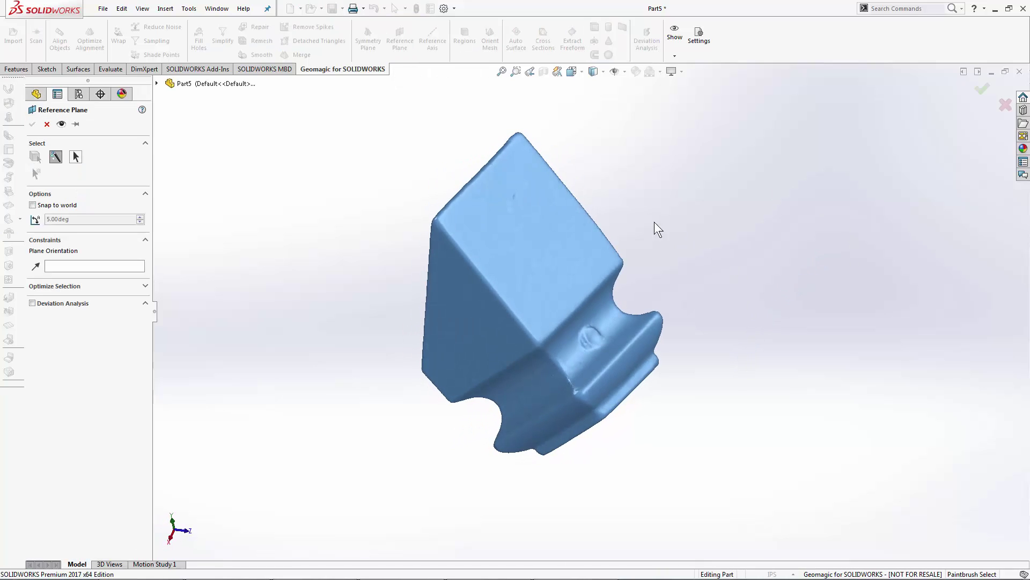
scroll(587, 181, "down", 1)
scroll(585, 190, "down", 2)
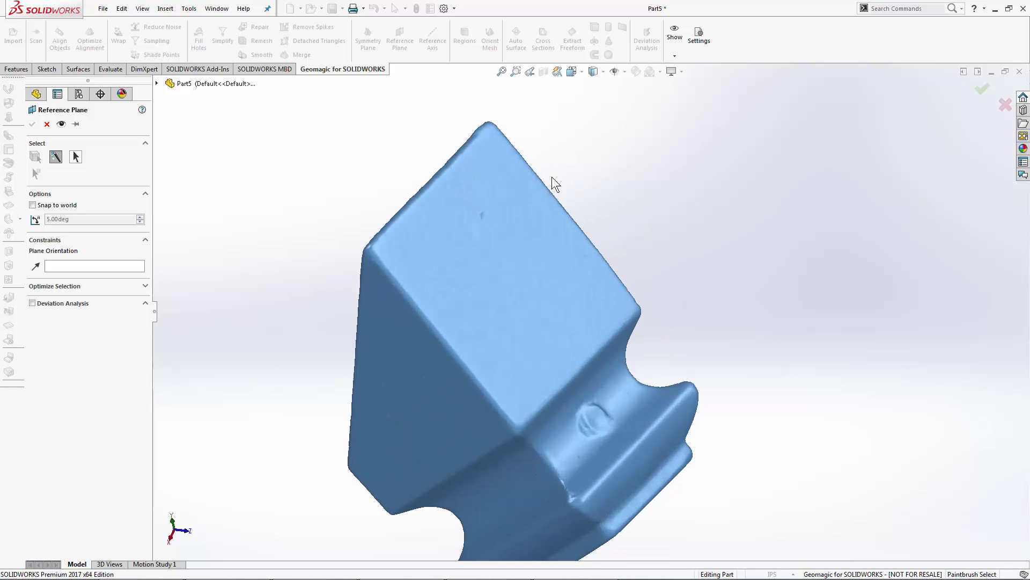
right_click(236, 156)
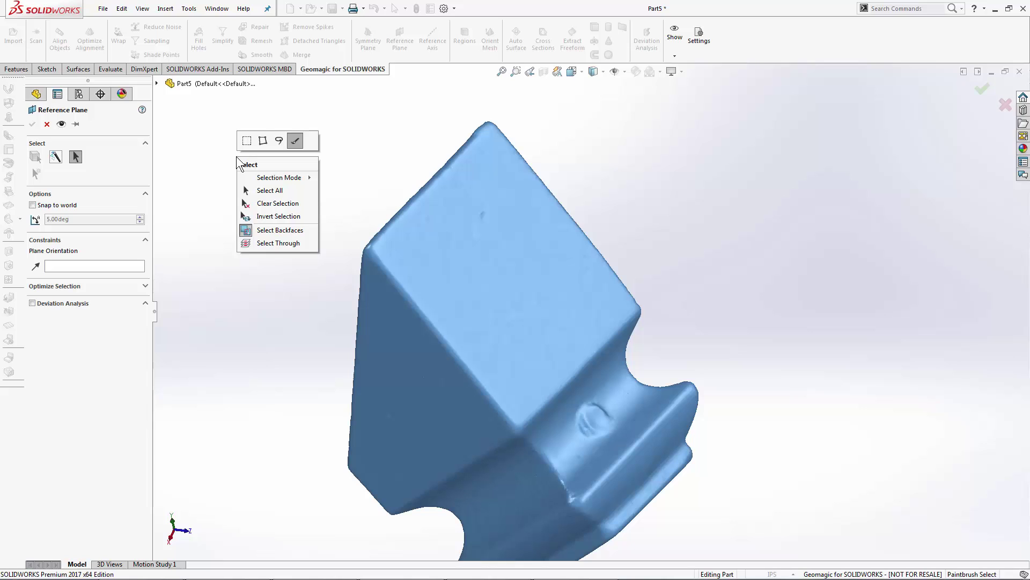
left_click(299, 143)
middle_click_drag(596, 193, 559, 216)
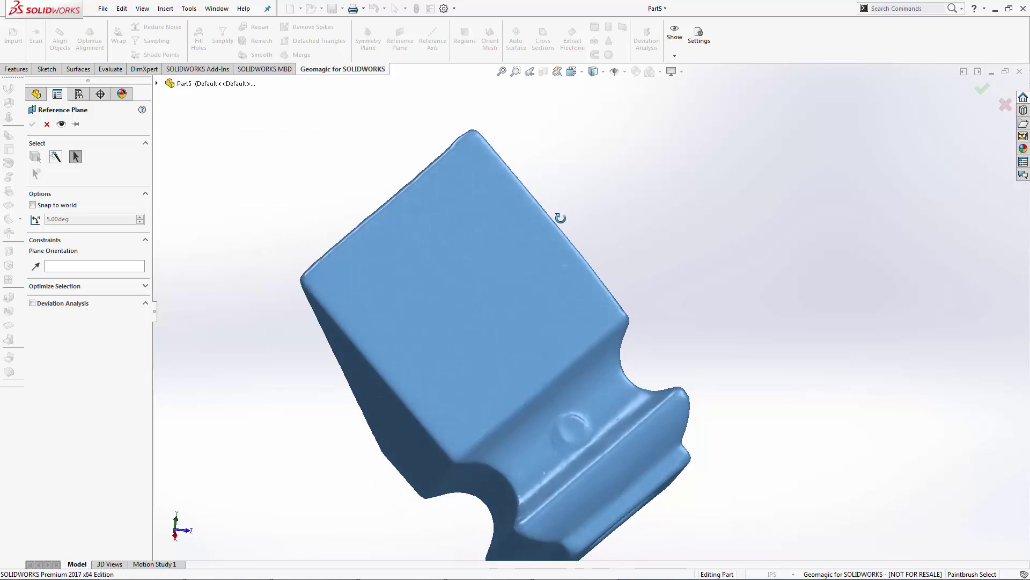
mouse_move(463, 187)
left_mouse_down()
mouse_move(394, 303)
mouse_move(523, 341)
mouse_move(430, 226)
mouse_move(497, 267)
left_mouse_up()
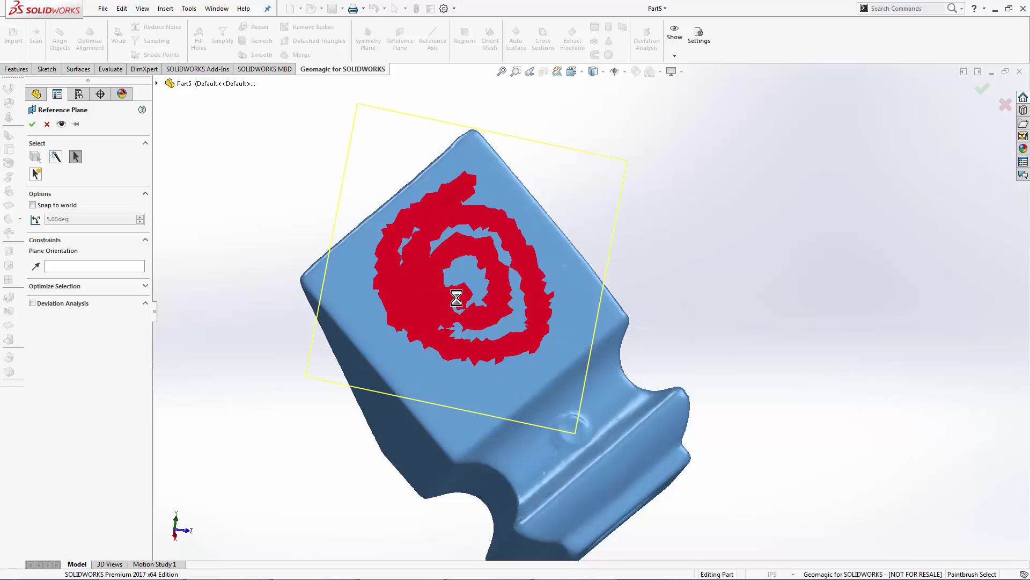
mouse_move(456, 298)
middle_mouse_down()
mouse_move(554, 249)
mouse_move(455, 282)
mouse_move(454, 307)
middle_mouse_up()
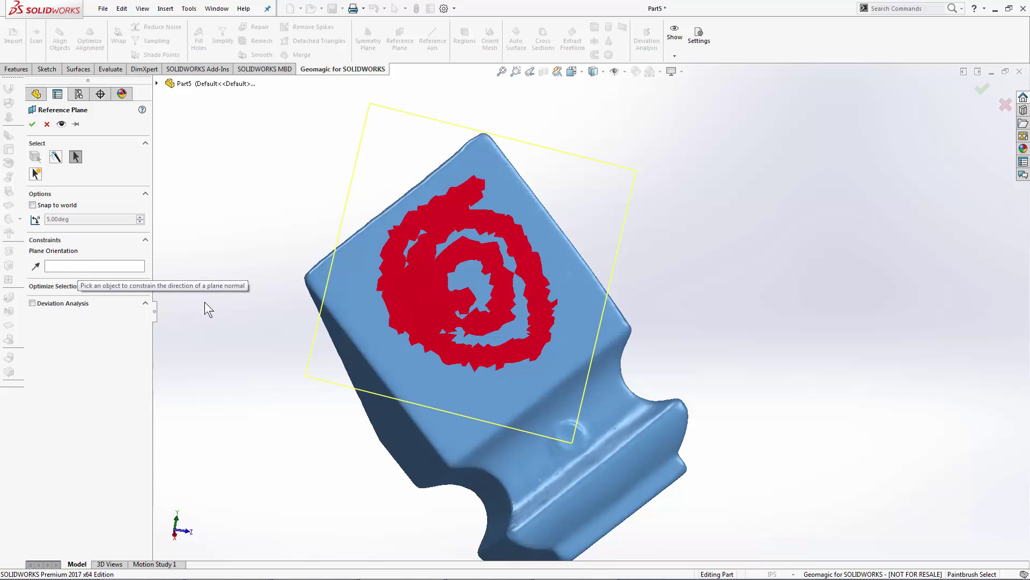
middle_click_drag(241, 319, 382, 459)
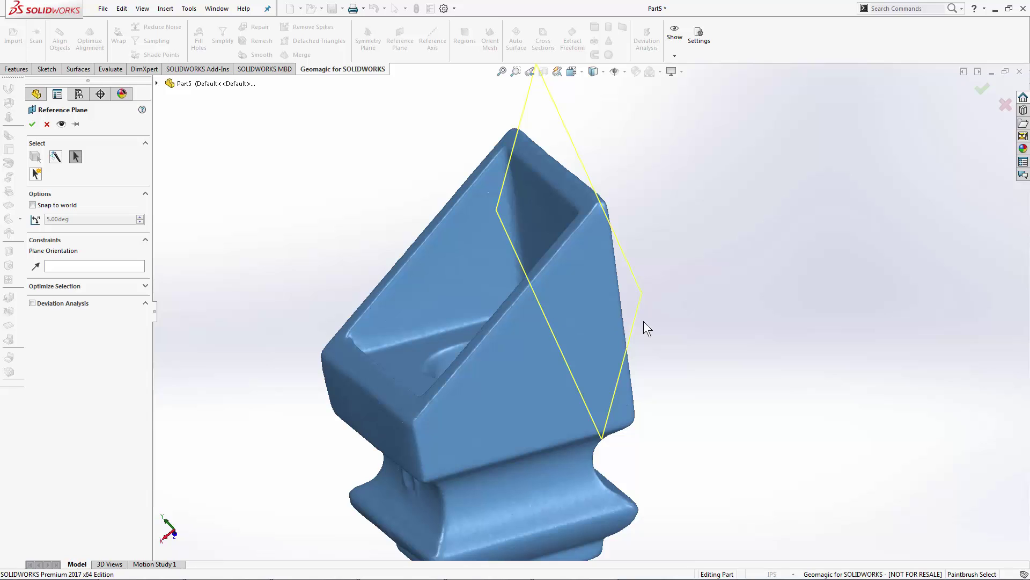
middle_click_drag(646, 329, 559, 193)
left_click_drag(558, 194, 589, 325)
middle_click_drag(589, 325, 531, 341)
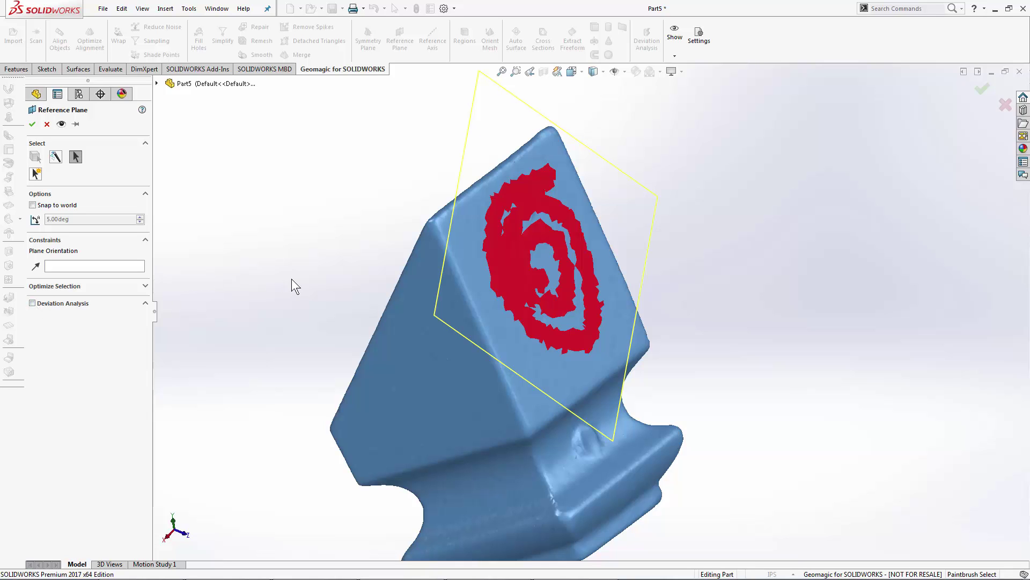
mouse_move(292, 281)
middle_mouse_down()
mouse_move(342, 265)
mouse_move(280, 274)
middle_mouse_up()
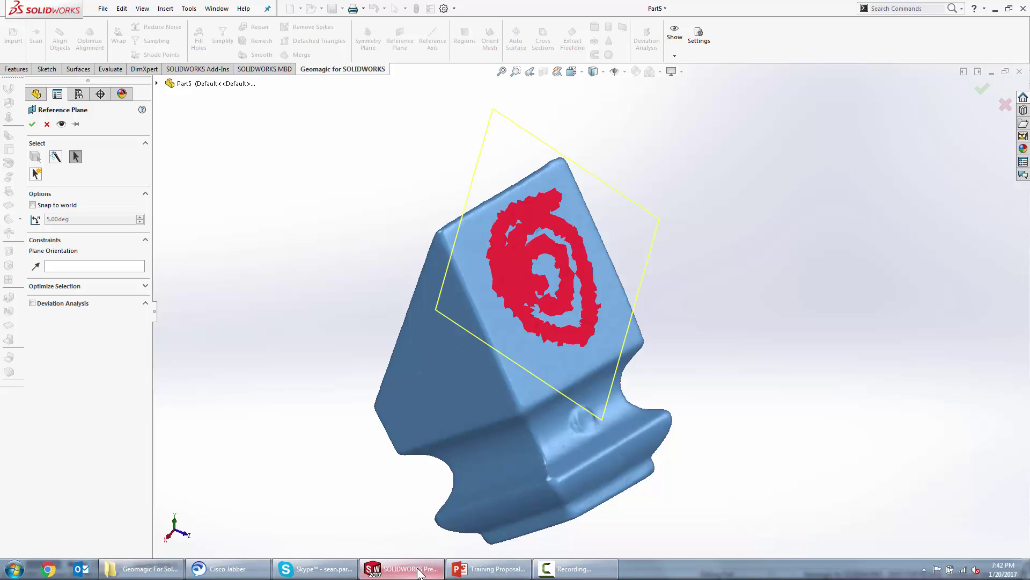
Step: Turn on Deviation Analysis for the painted region and orbit to inspect the colour map
left_click(32, 303)
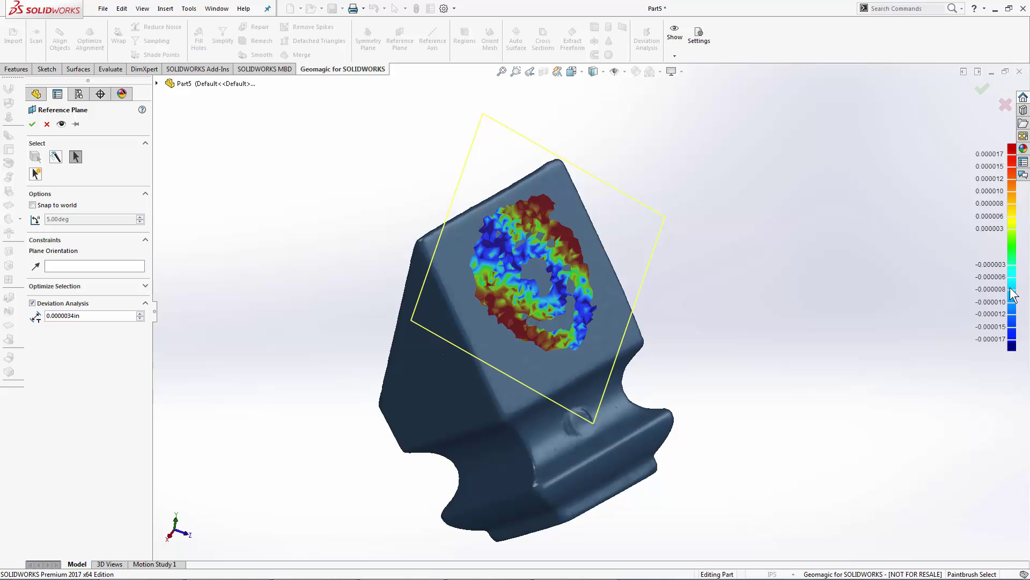
middle_click_drag(840, 248, 838, 250)
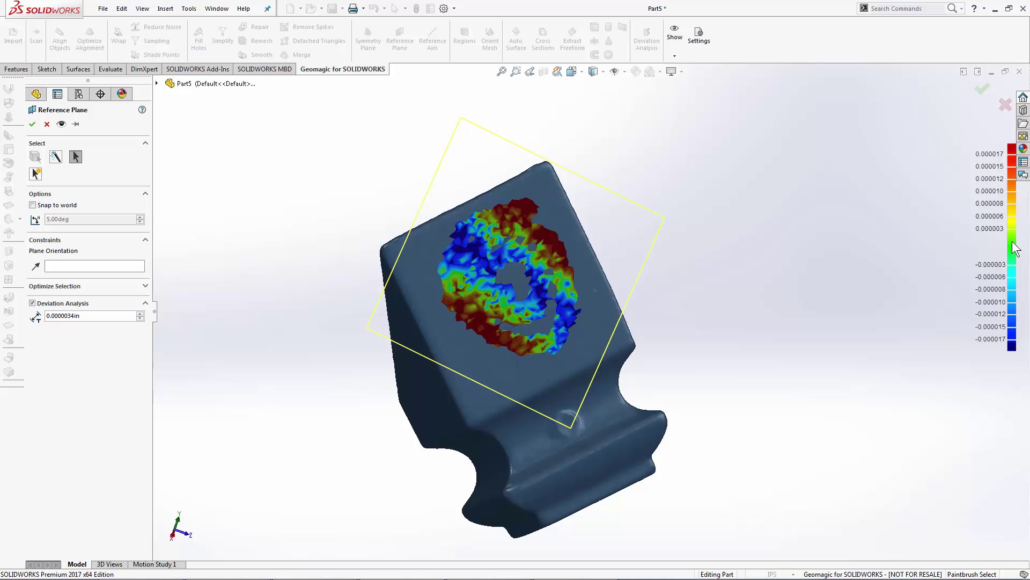
Step: Step the deviation tolerance down through 0.005, .001, .0005 and .0001 to 0.00001in
double_click(62, 315)
type("0.005")
key("Return")
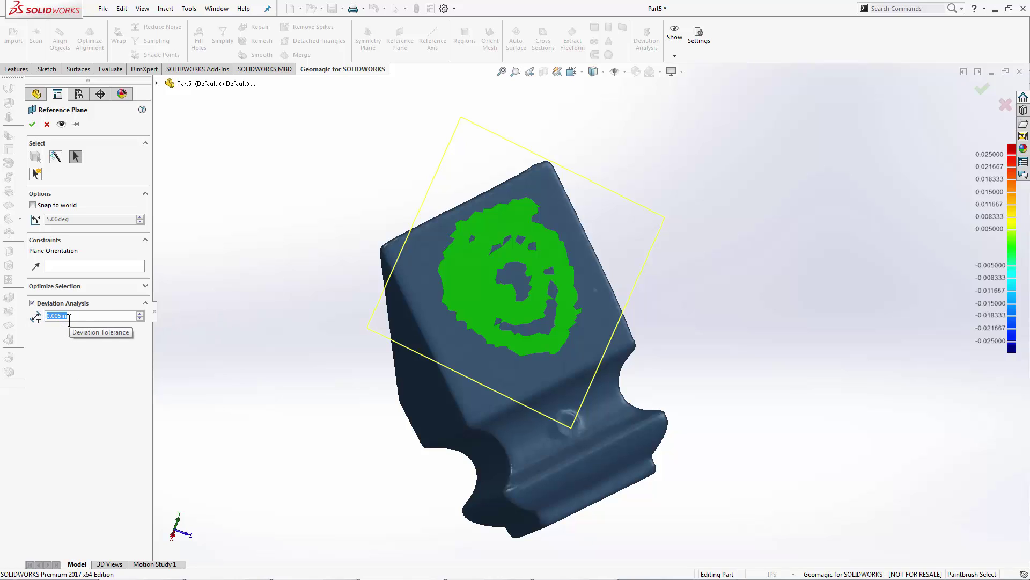
type(".001")
key("Return")
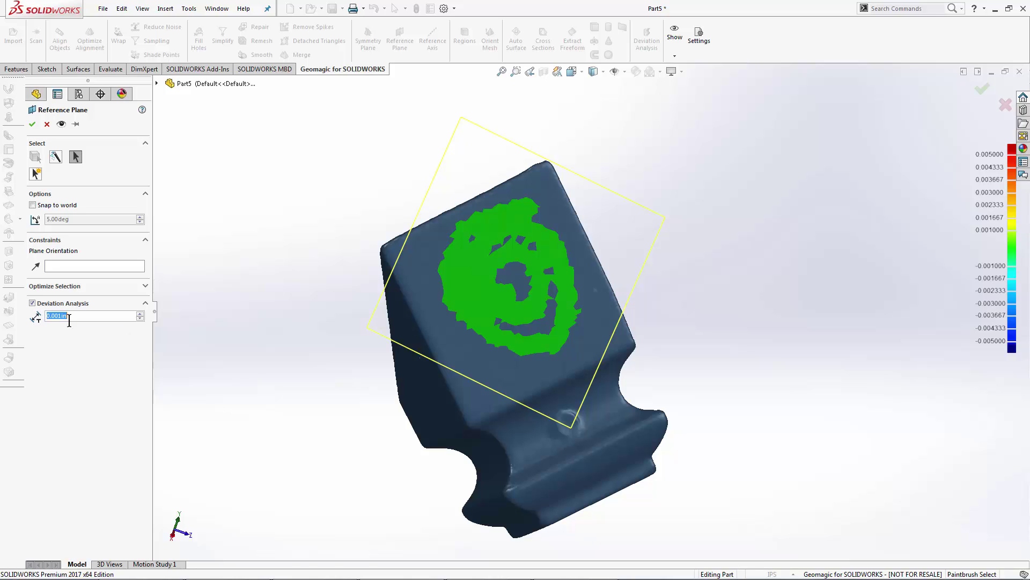
type(".0005")
key("Return")
type(".0001")
key("Return")
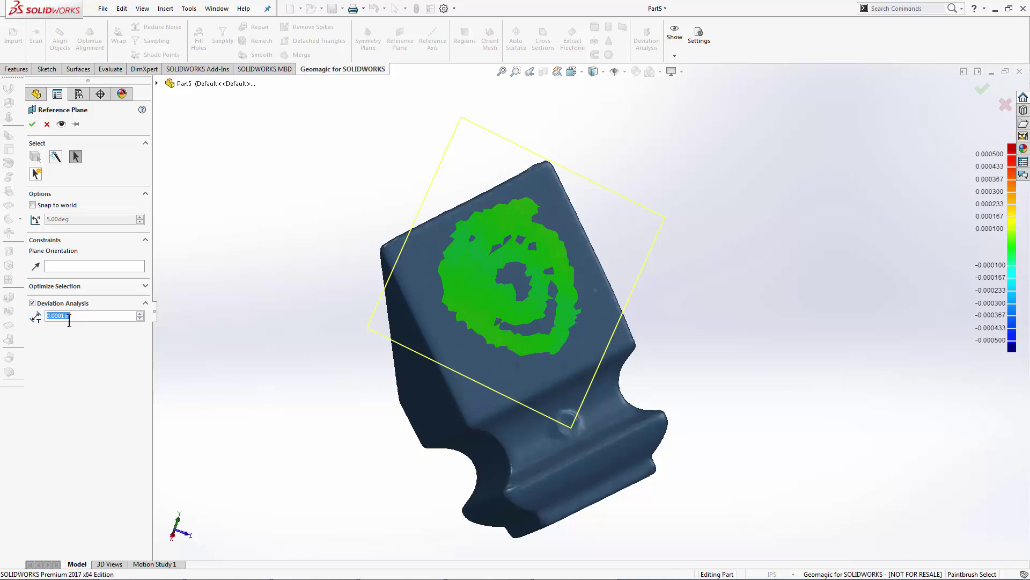
left_click(56, 316)
type(".0")
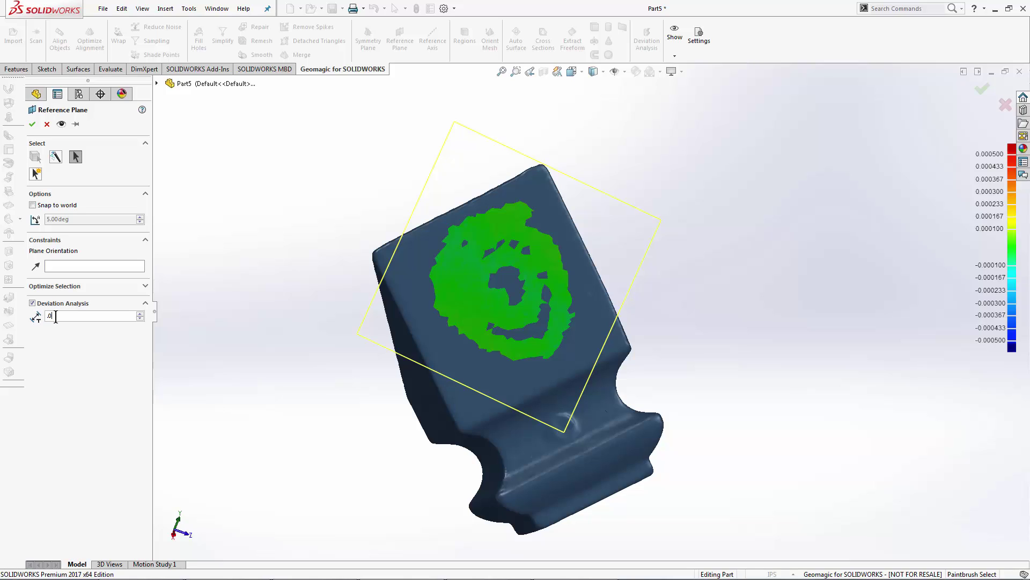
type("0001")
key("Return")
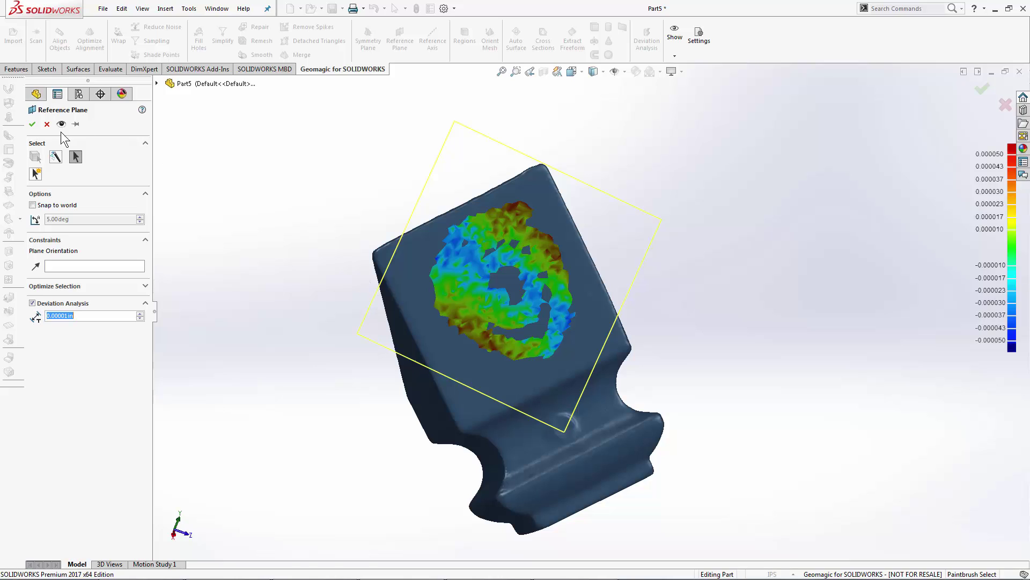
Step: Commit the best-fit plane as Plane1, reopen its definition for review, and confirm it
left_click(33, 124)
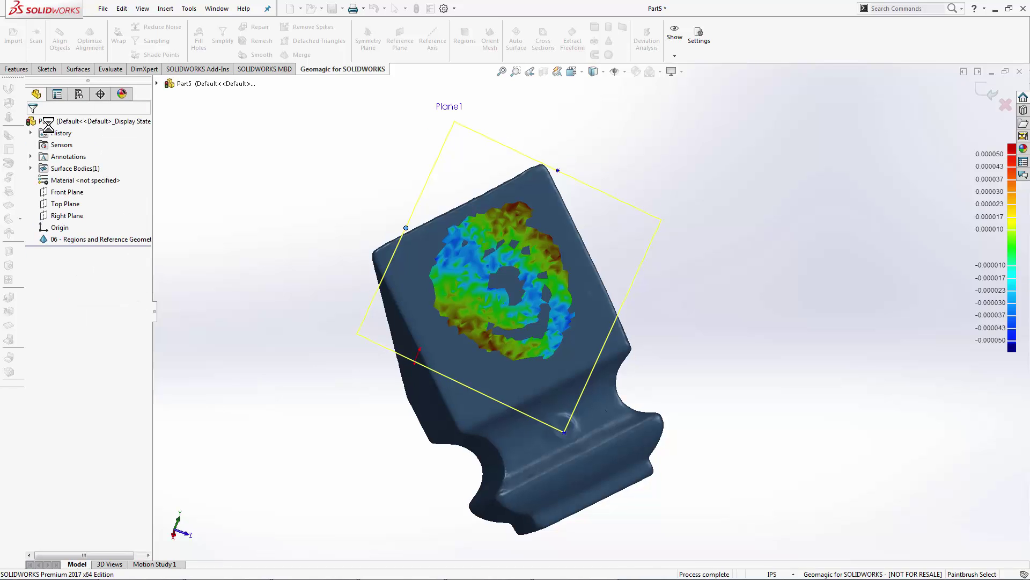
left_click(488, 139)
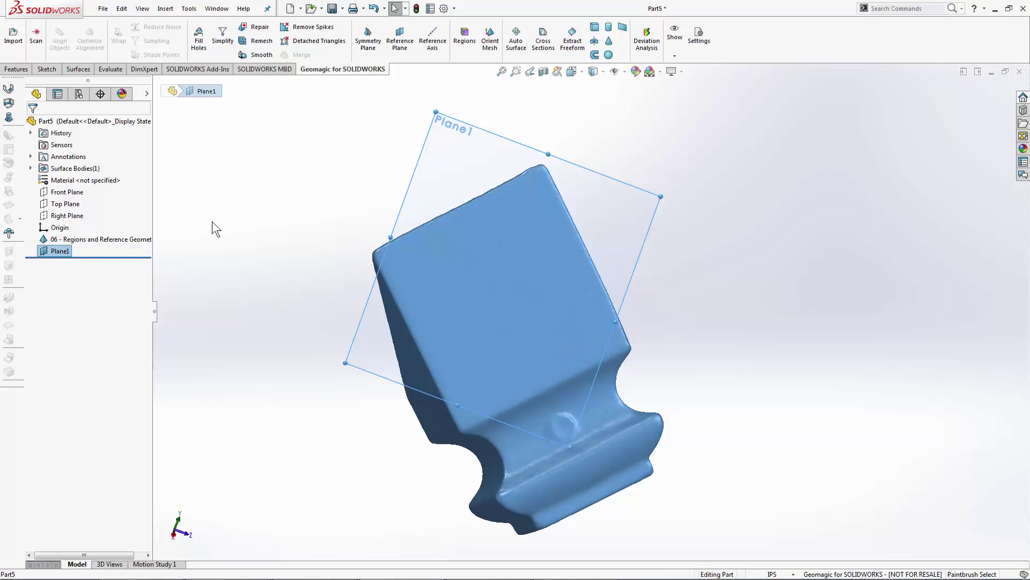
right_click(62, 253)
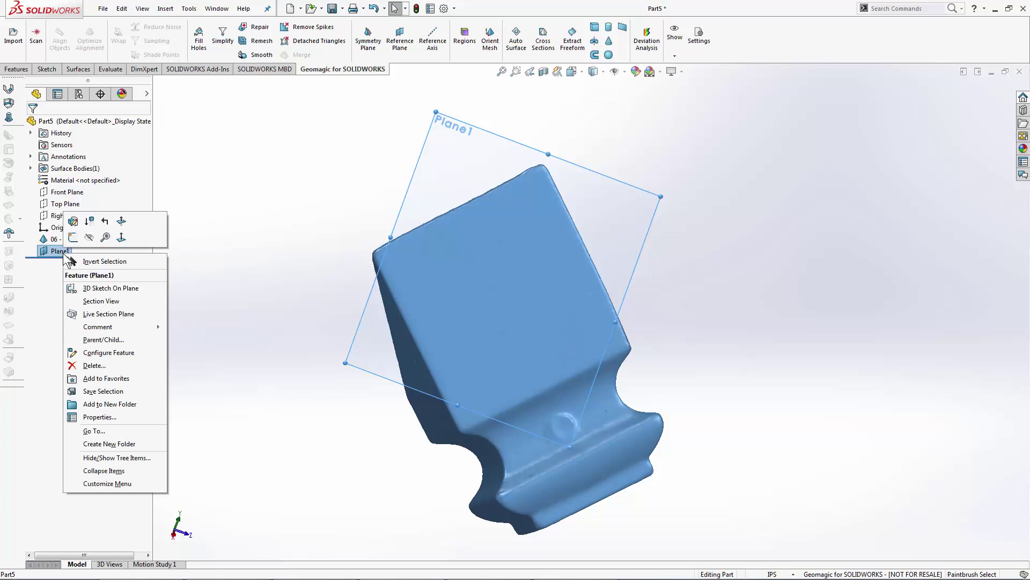
left_click(72, 221)
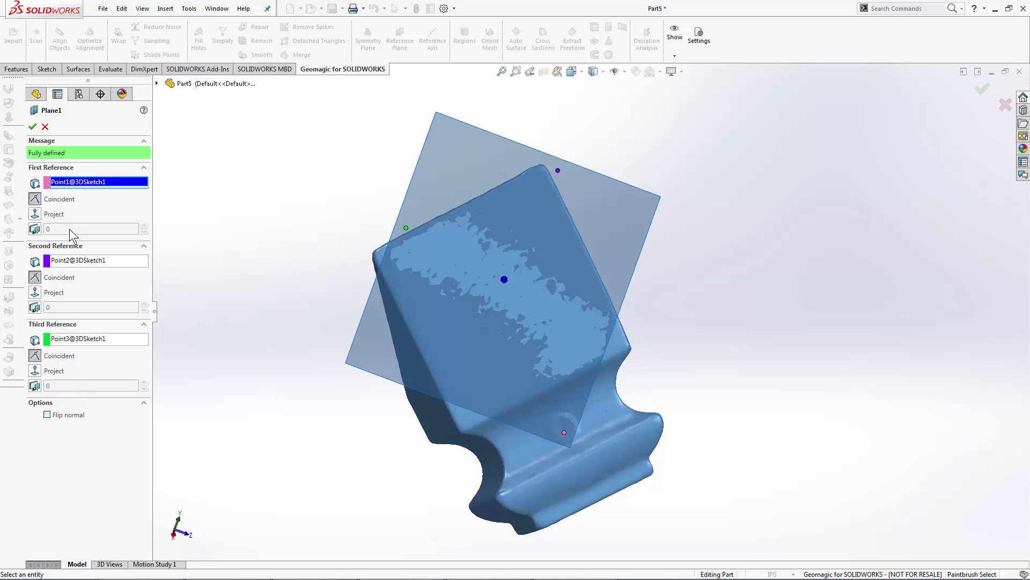
left_click(32, 126)
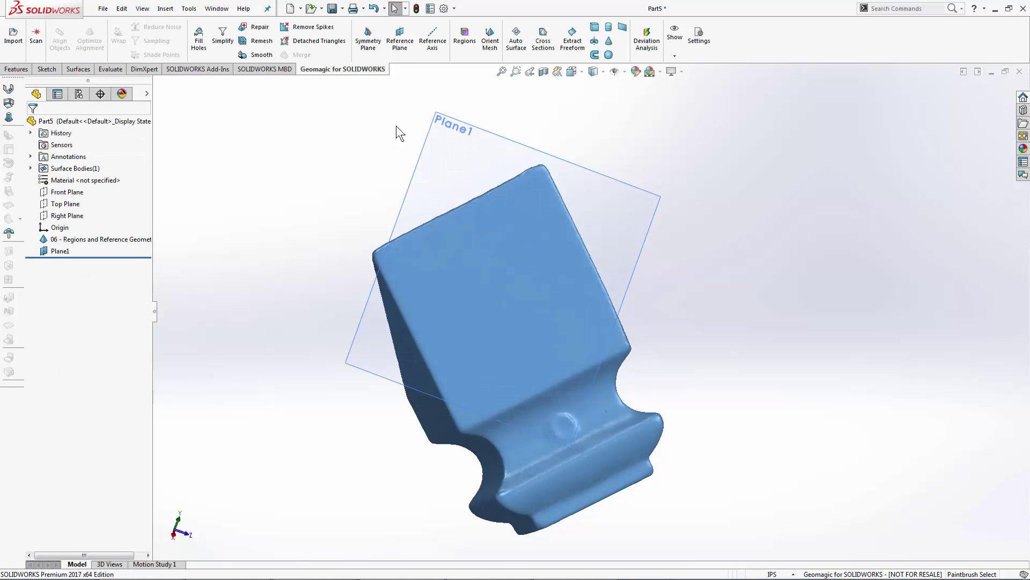
Step: Start a Reference Axis, orbit to the mesh's lower neck, and pick it with Smart Selection
left_click(437, 48)
middle_click_drag(541, 142, 568, 170)
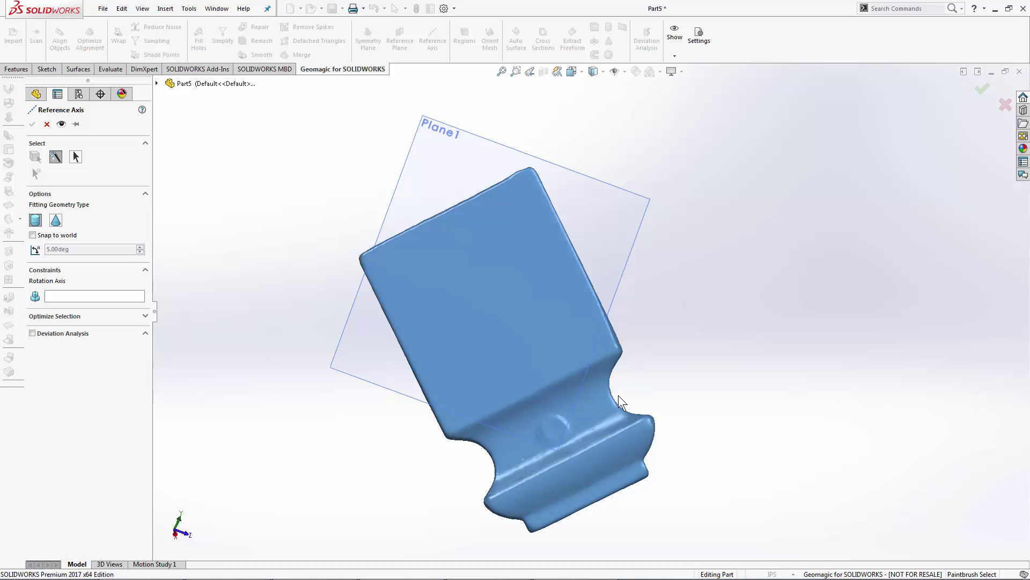
middle_click_drag(566, 346, 627, 333)
scroll(554, 446, "down", 3)
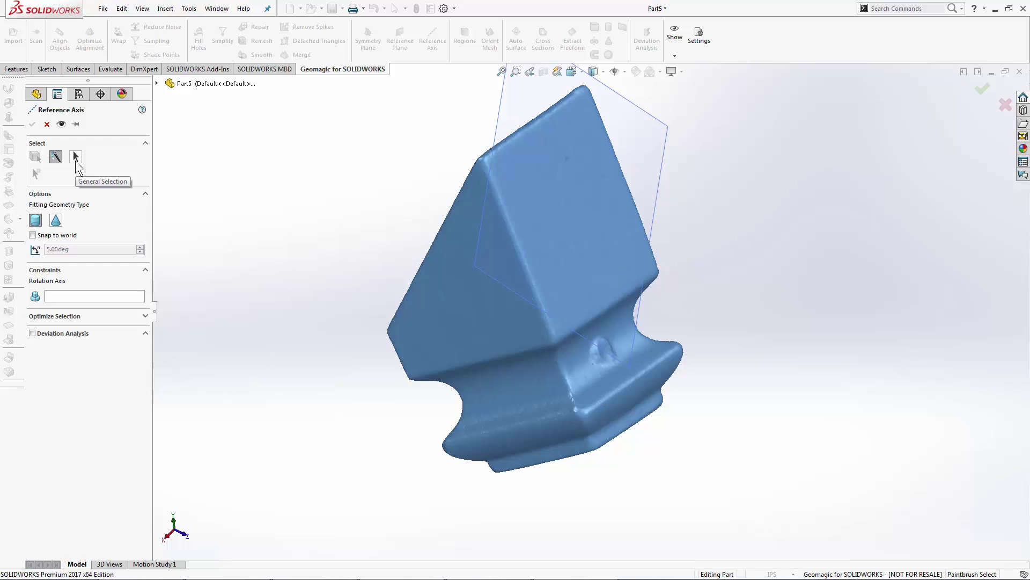
left_click(76, 157)
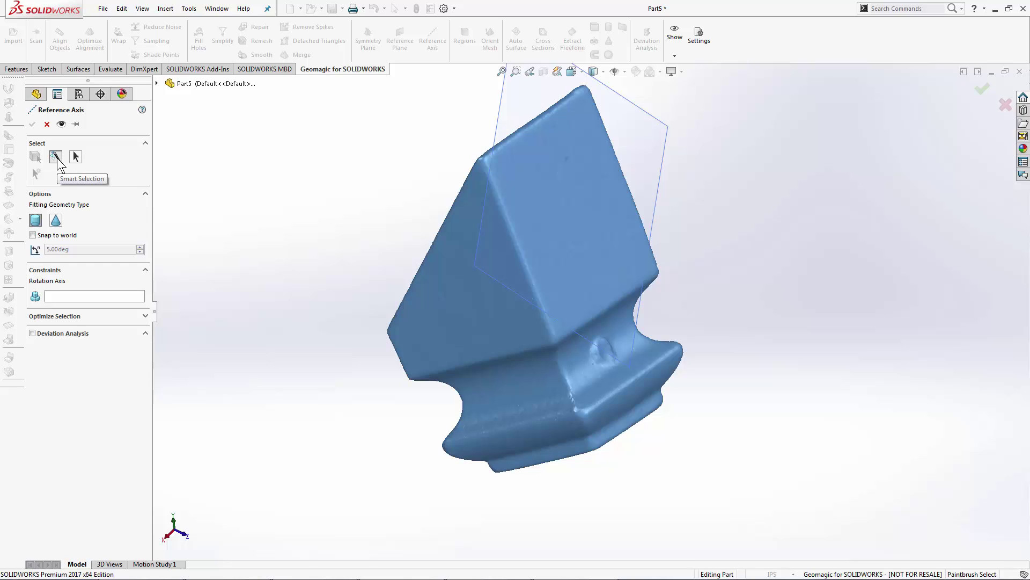
left_click(57, 159)
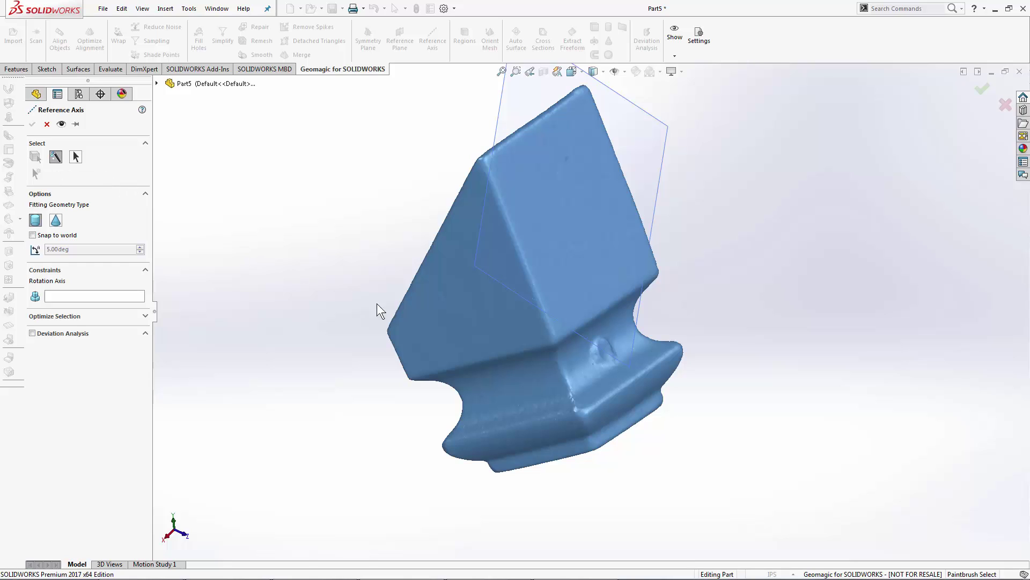
left_click(516, 391)
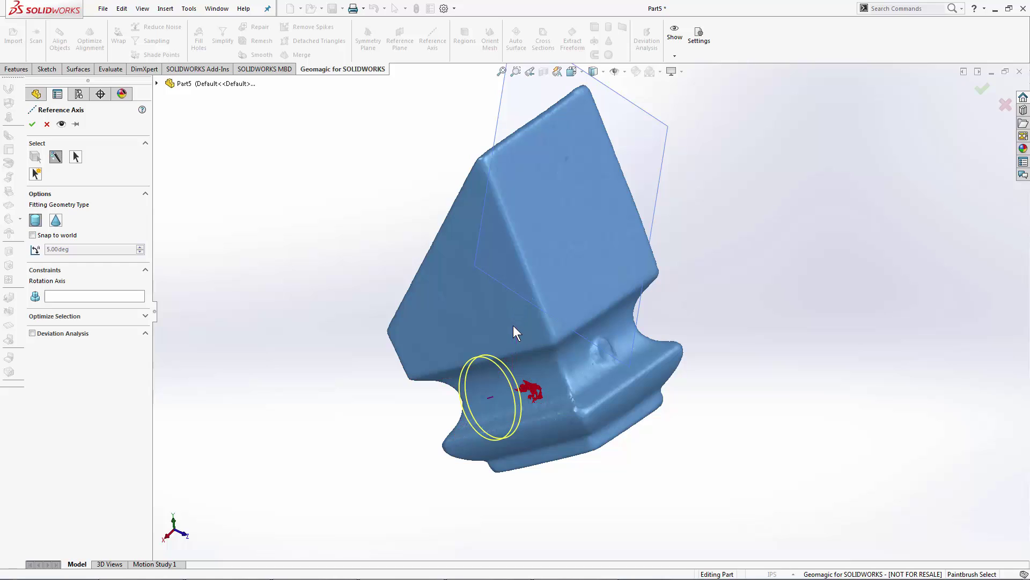
Step: Extend the Smart Selection over the whole curved neck and orbit to inspect the cylinder fit
mouse_move(514, 295)
left_mouse_down()
mouse_move(509, 217)
mouse_move(509, 296)
left_mouse_up()
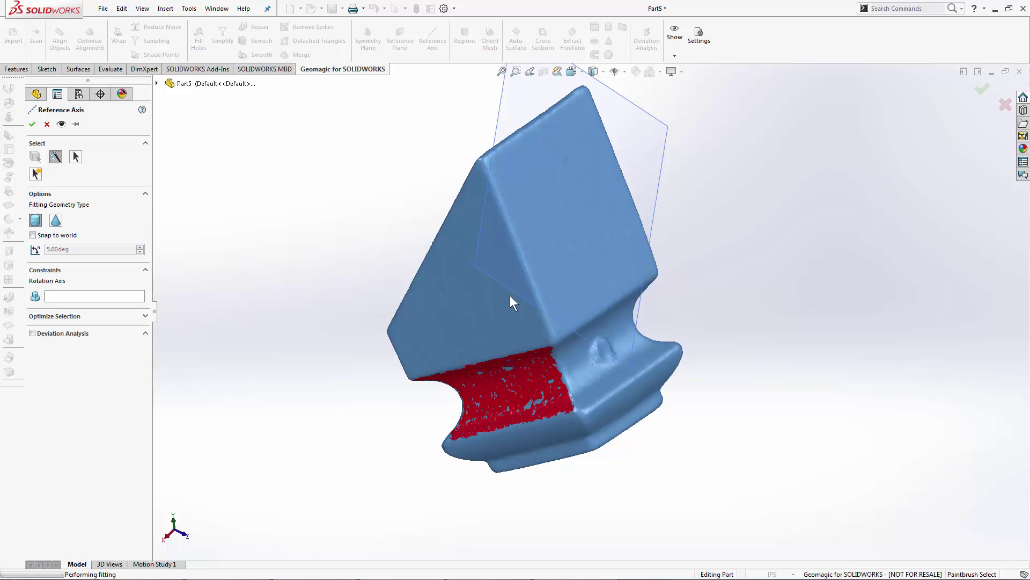
middle_click_drag(436, 330, 515, 310)
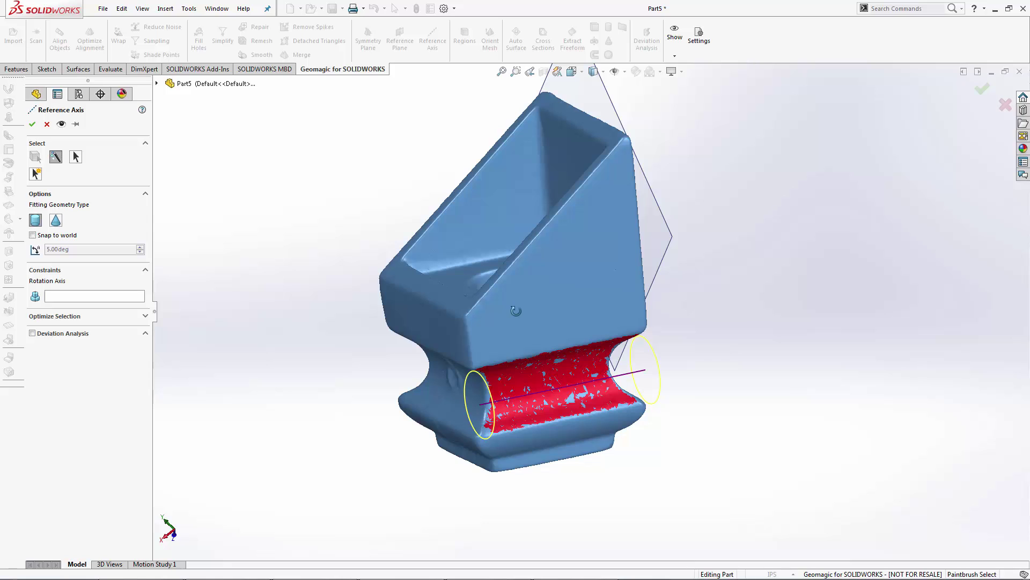
middle_click_drag(516, 311, 547, 359)
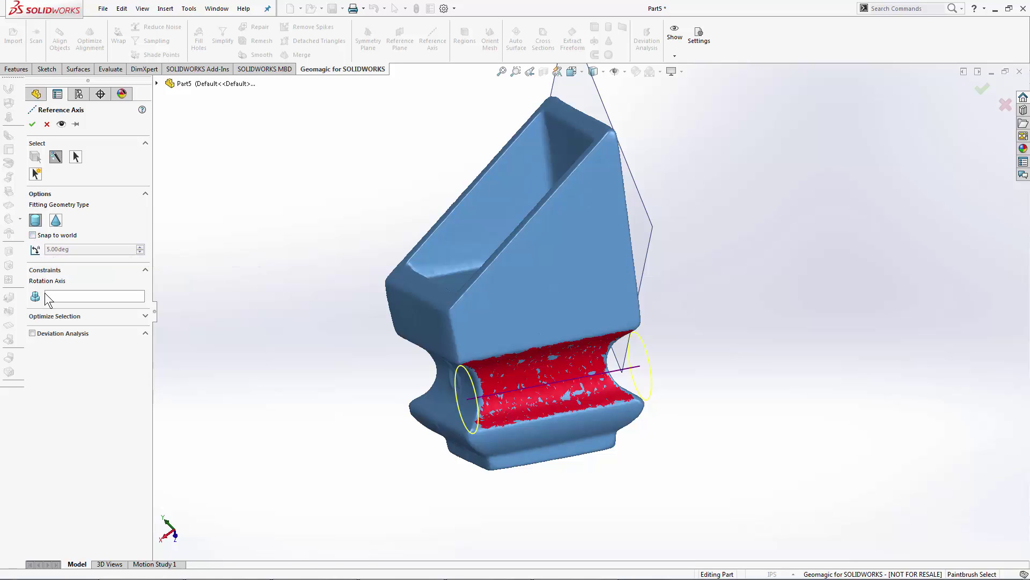
Step: Show the neck fit's deviation map with a 0.001in tolerance
left_click(32, 333)
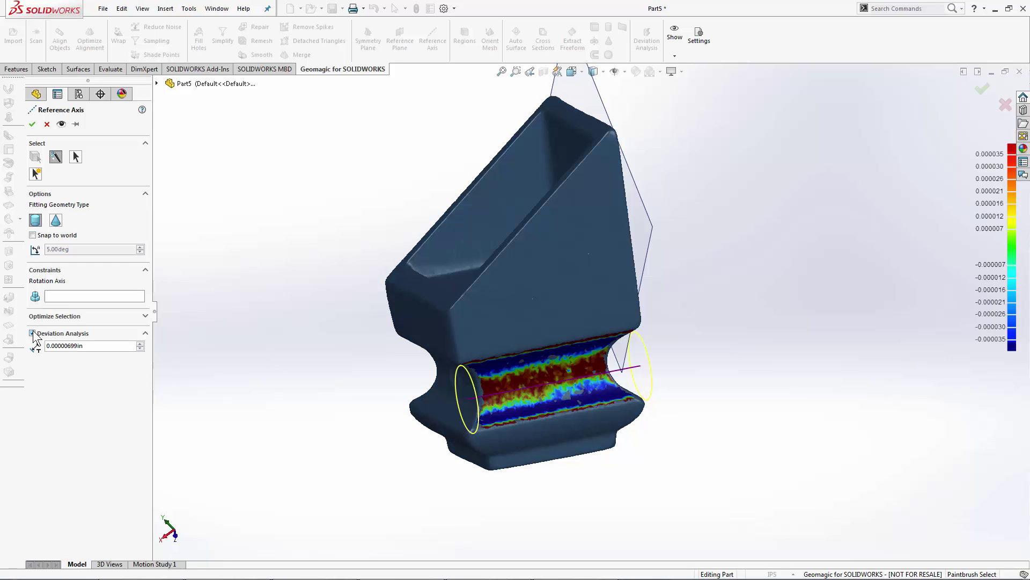
double_click(67, 345)
type(".001")
key("Return")
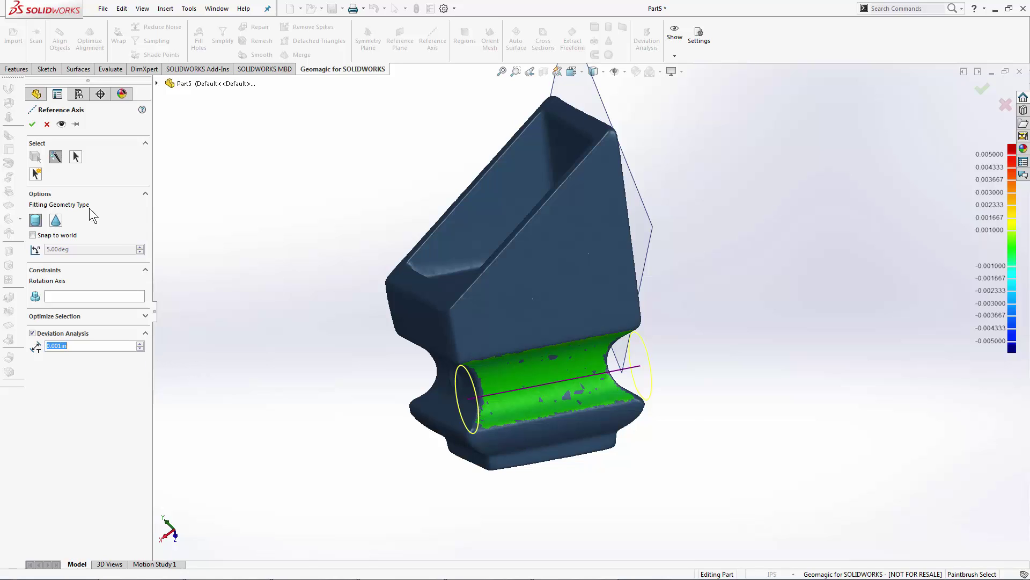
Step: Create Axis1 from the fitted cylinder, review its definition, then close it and clear the selection
left_click(33, 125)
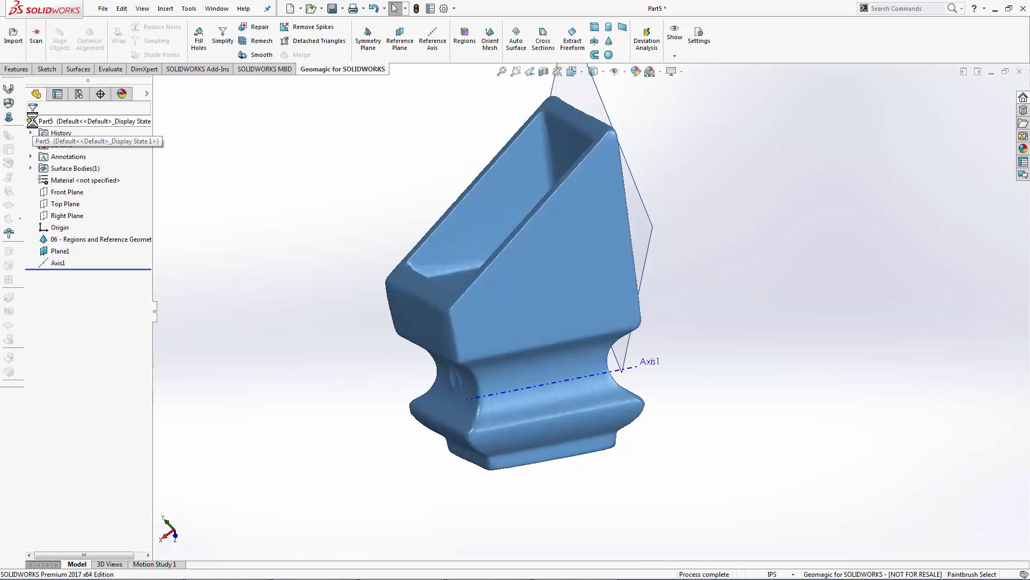
right_click(59, 264)
left_click(65, 235)
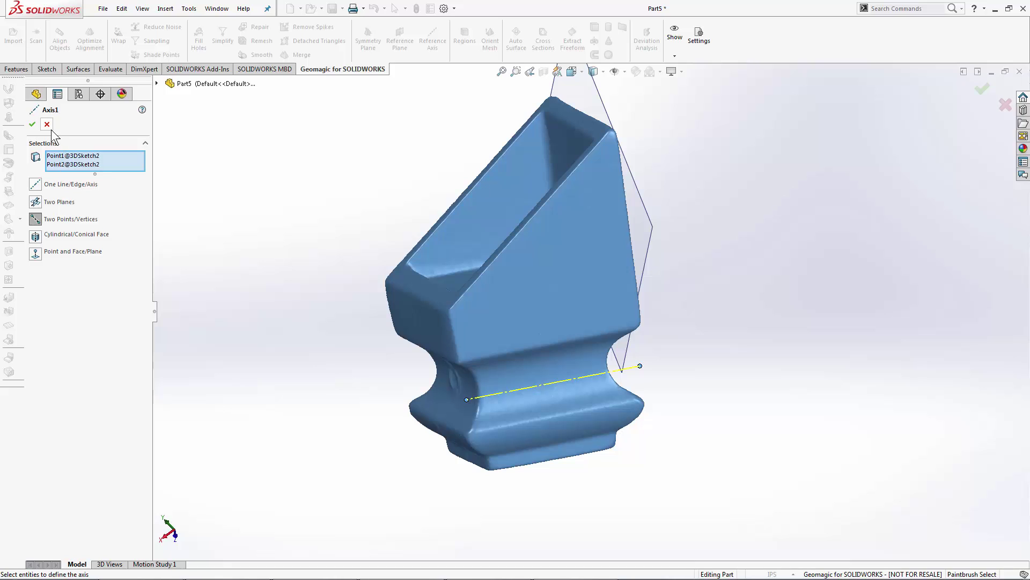
left_click(33, 124)
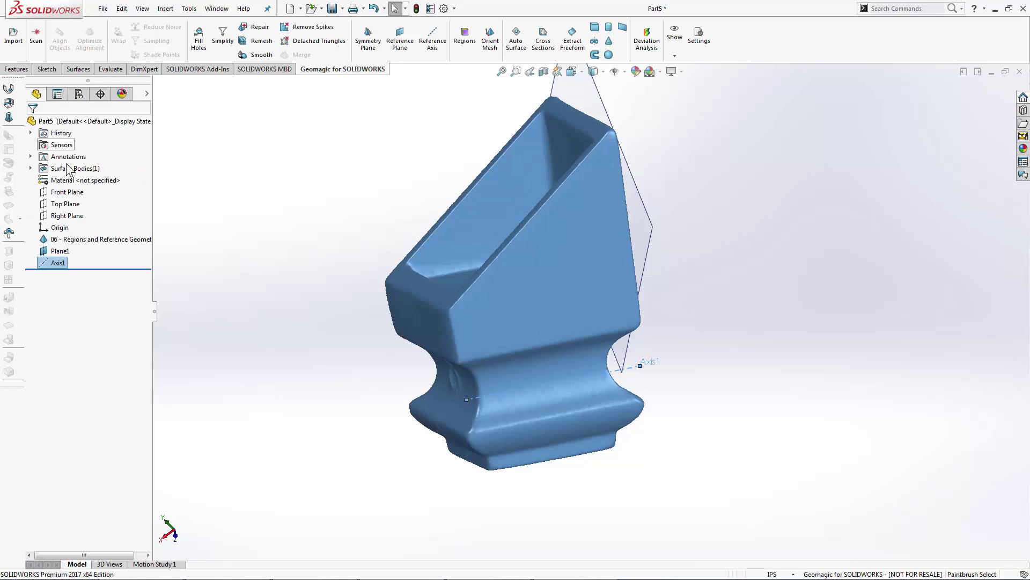
left_click(219, 257)
Step: Orbit and zoom the mesh to look into its cavity and through-hole alongside Plane1 and Axis1
mouse_move(220, 258)
middle_mouse_down()
mouse_move(246, 280)
mouse_move(254, 430)
mouse_move(290, 382)
mouse_move(296, 347)
mouse_move(279, 308)
mouse_move(264, 310)
mouse_move(274, 311)
middle_mouse_up()
middle_click_drag(832, 300, 812, 407)
scroll(779, 384, "down", 2)
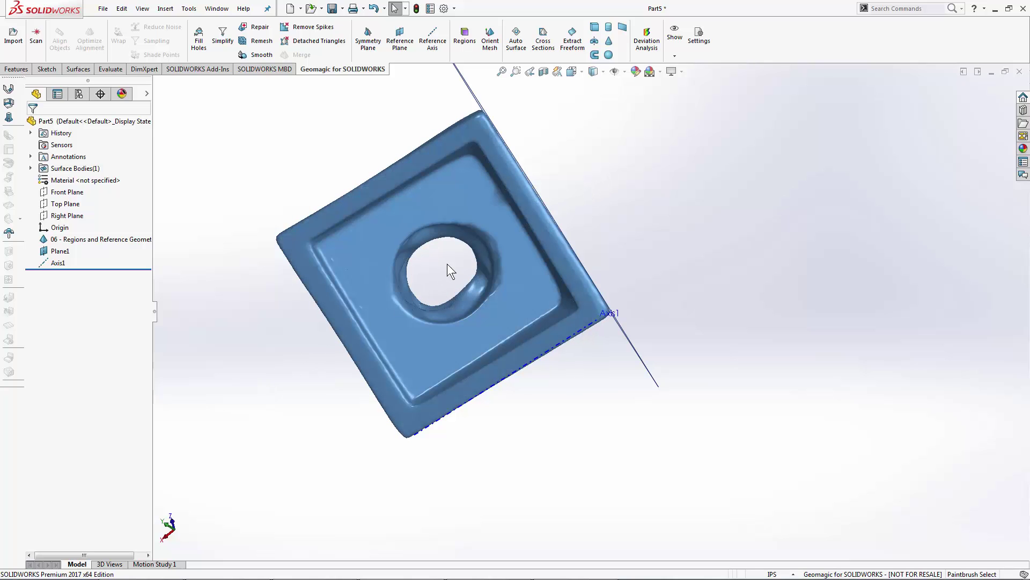
middle_click_drag(402, 303, 612, 406)
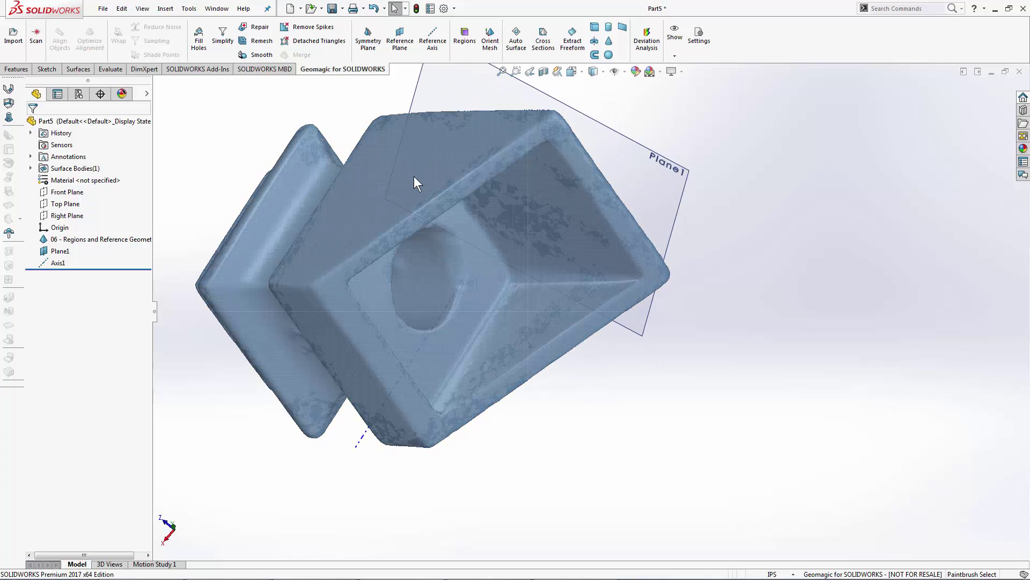
Step: Start a symmetry plane and draw a line bisecting the face-on mesh through its hole
left_click(368, 40)
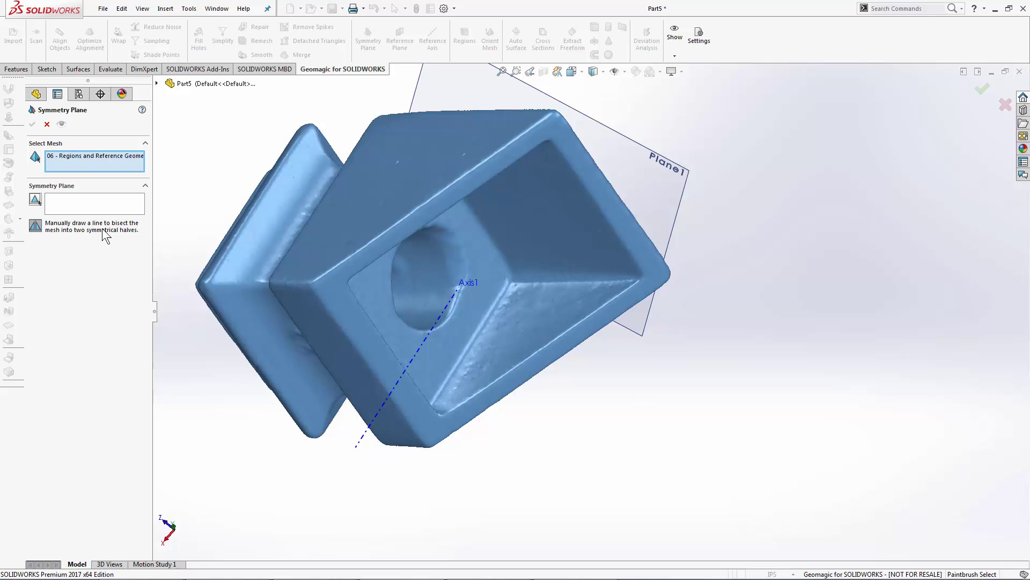
middle_click_drag(859, 284, 801, 280)
scroll(810, 306, "up", 3)
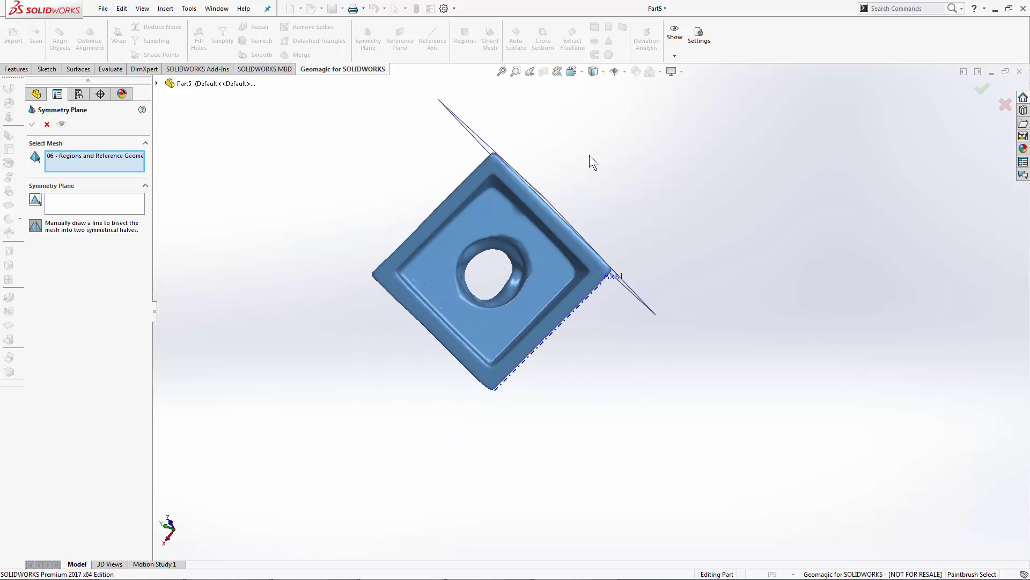
left_click_drag(590, 155, 382, 412)
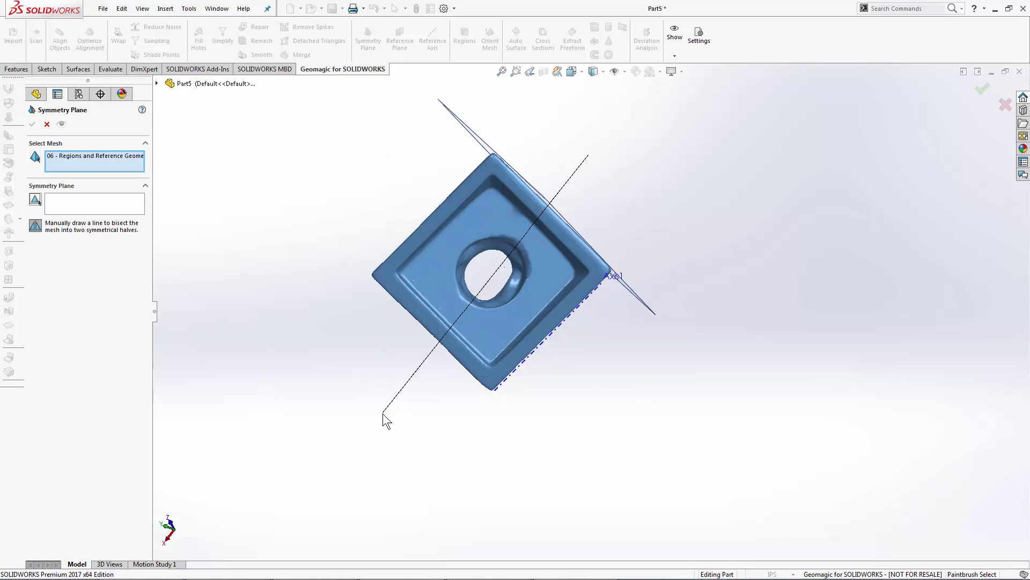
left_click_drag(382, 413, 382, 415)
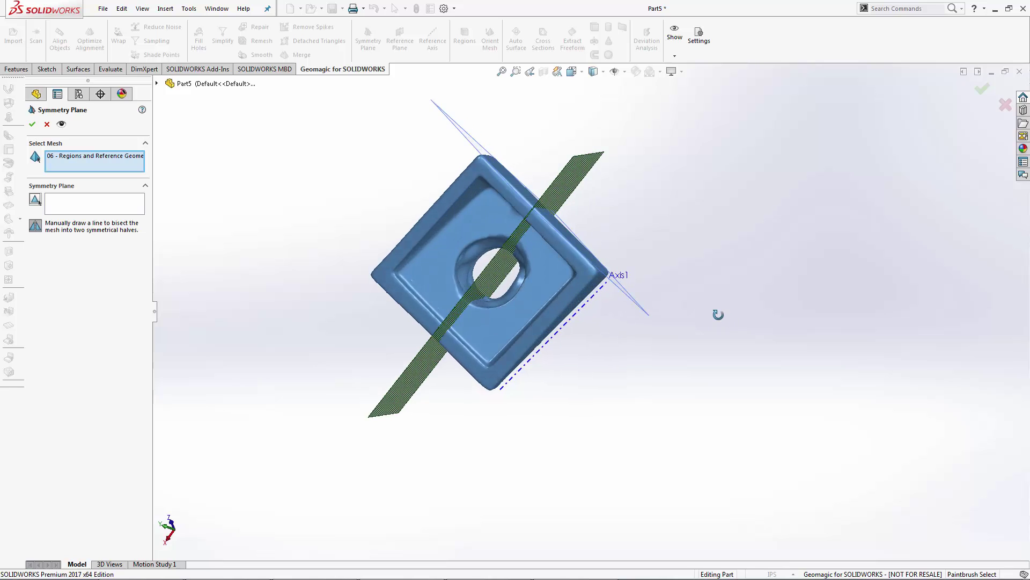
Step: Preview the computed symmetry plane and orbit to check it edge-on
middle_click_drag(718, 315, 746, 255)
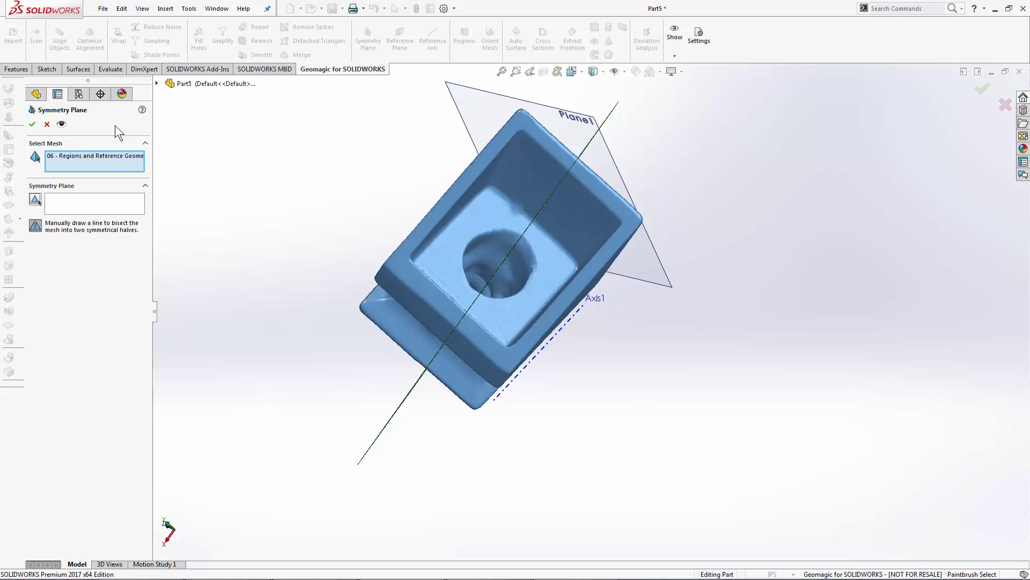
left_click(63, 125)
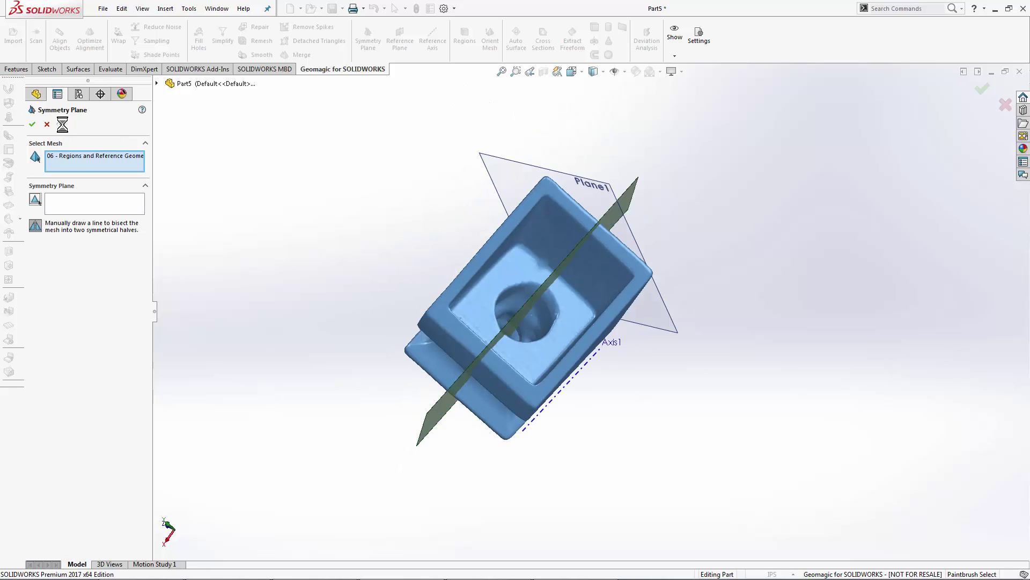
middle_click_drag(307, 169, 287, 218)
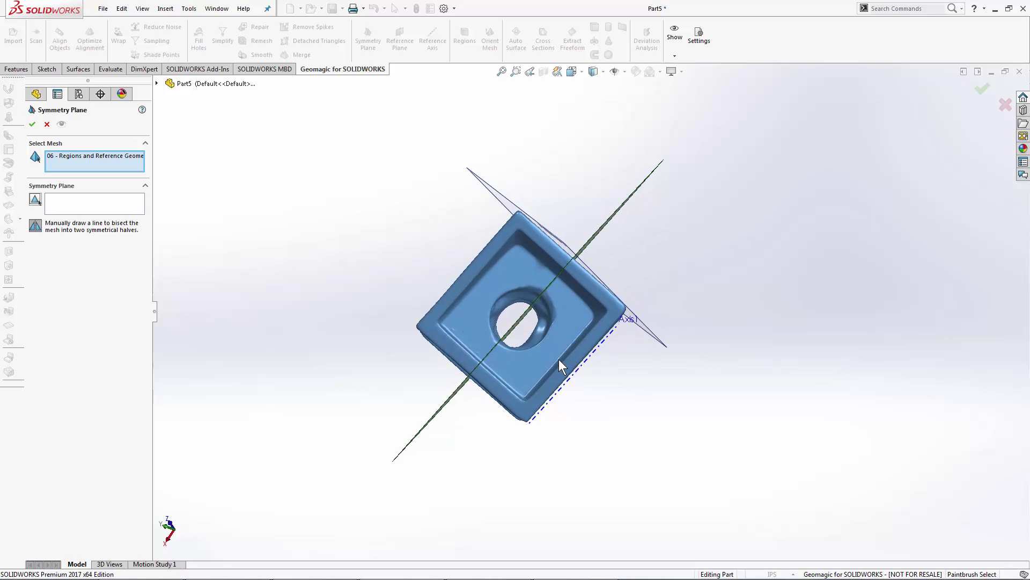
Step: Accept the symmetry plane, view it with Plane1 and Axis1, and paint-select the mesh
left_click(32, 125)
middle_click_drag(284, 197, 278, 135)
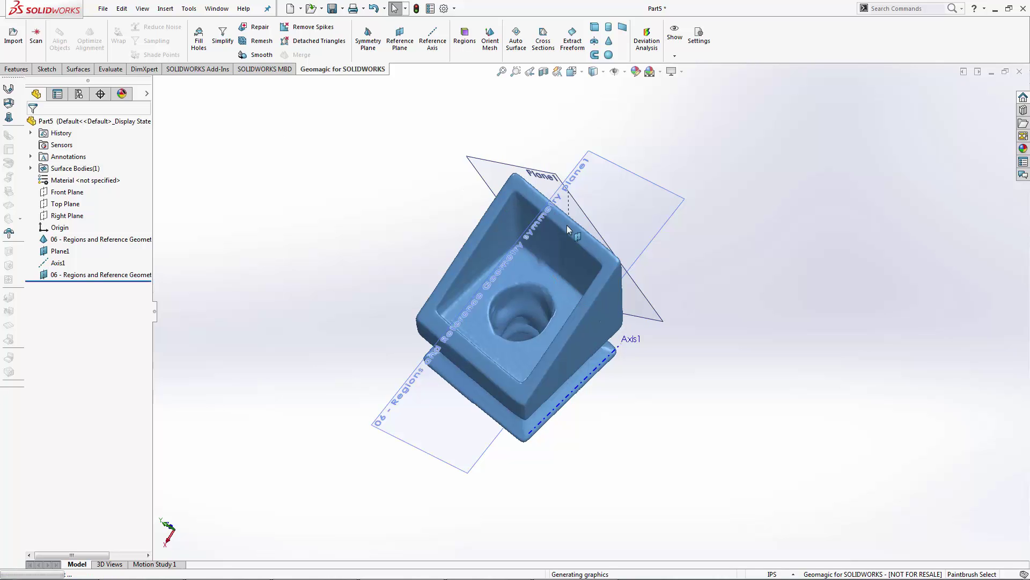
middle_click_drag(593, 237, 517, 234)
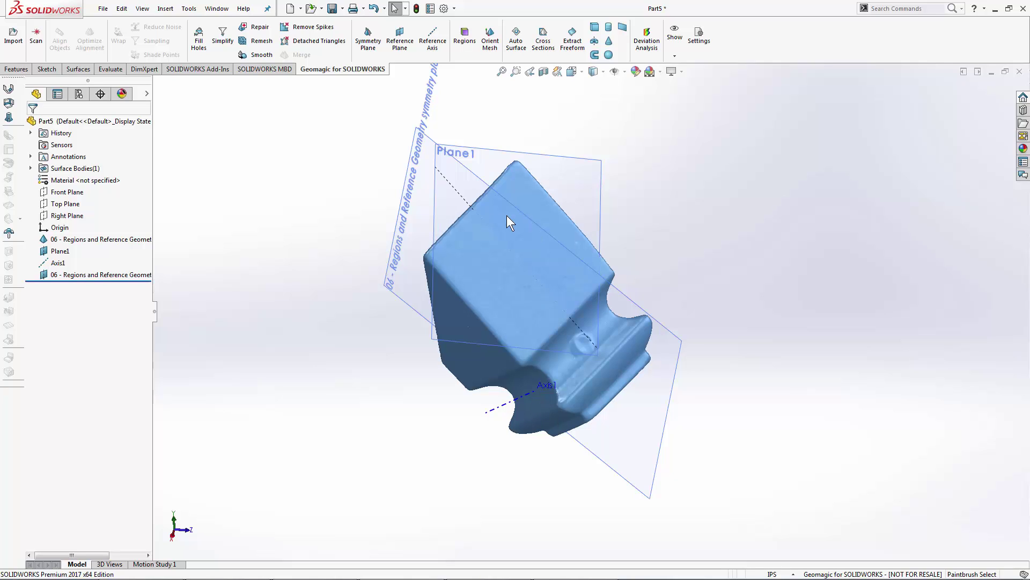
mouse_move(495, 214)
left_mouse_down()
mouse_move(526, 253)
mouse_move(546, 240)
left_mouse_up()
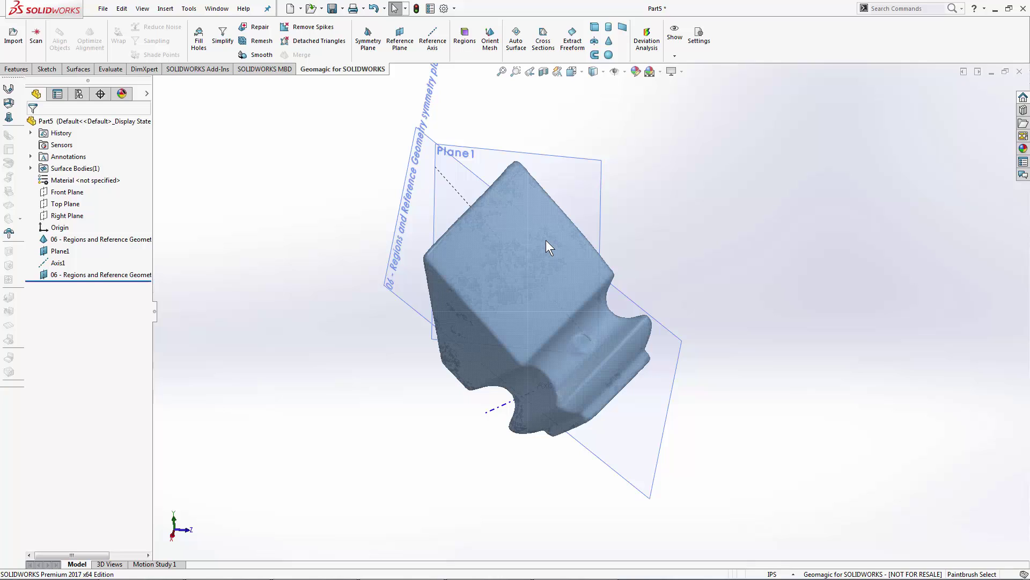
left_click(546, 240)
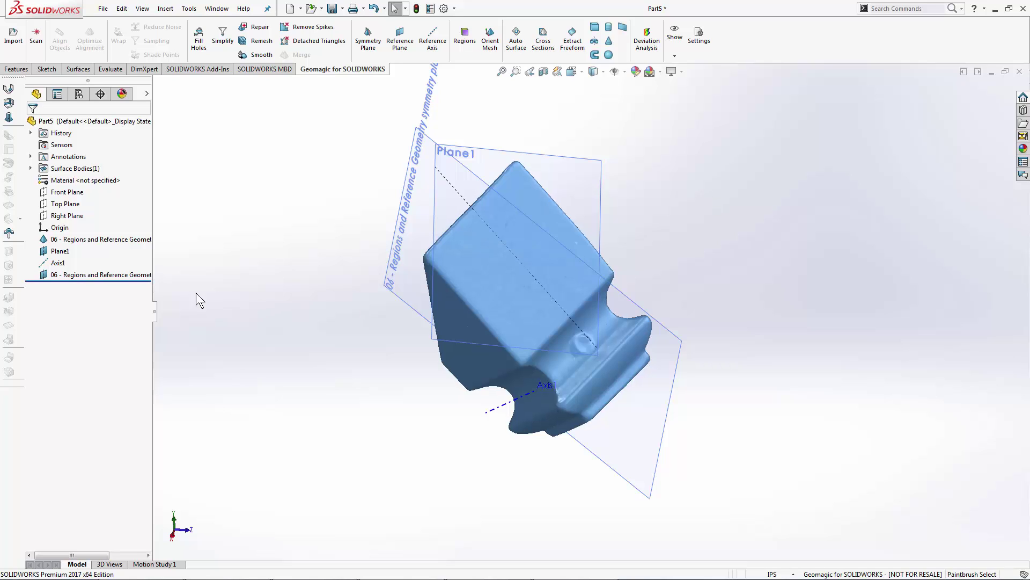
left_click(60, 252)
left_click(62, 275, "shift")
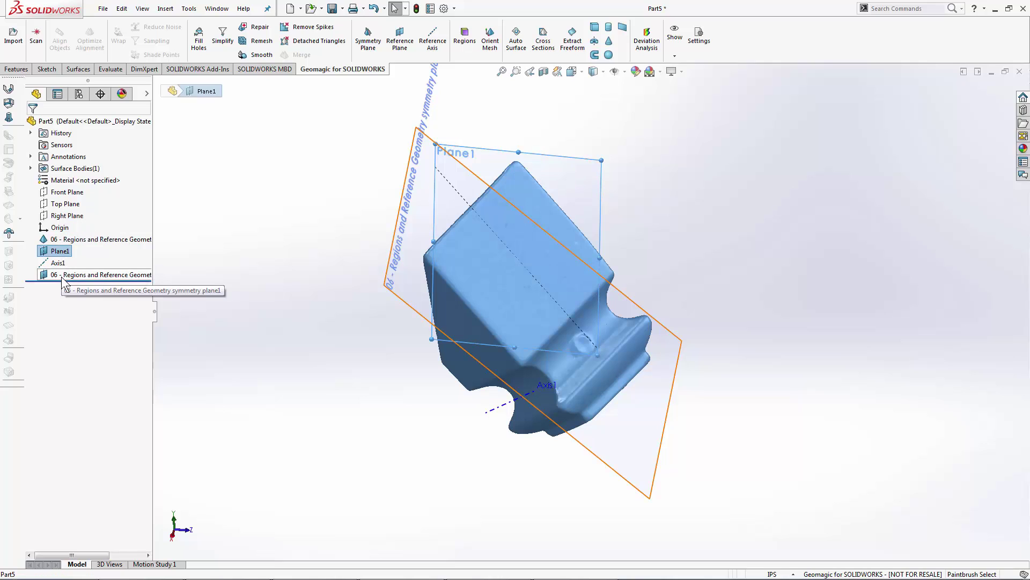
left_click(52, 264)
right_click(52, 264)
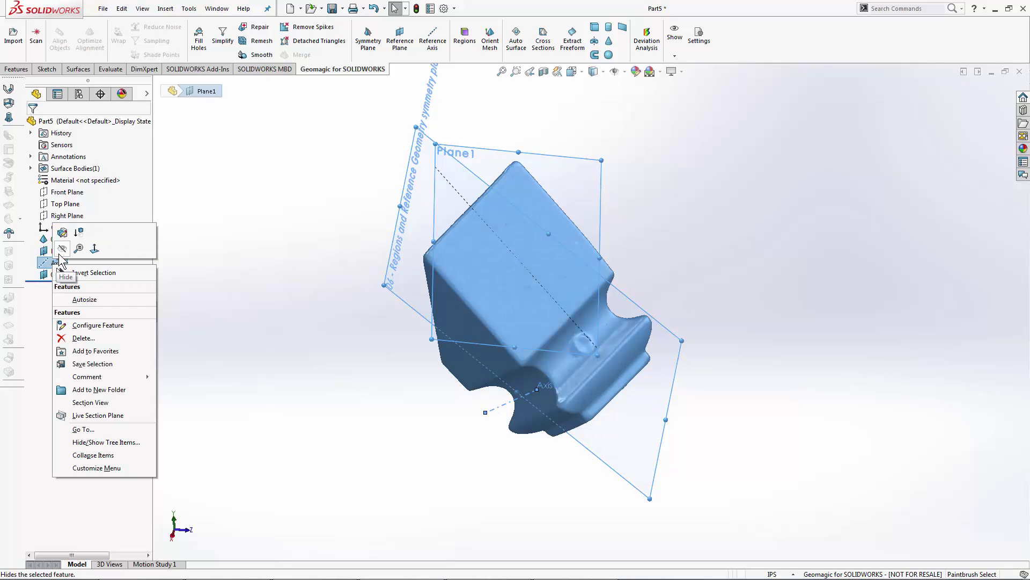
left_click(56, 269)
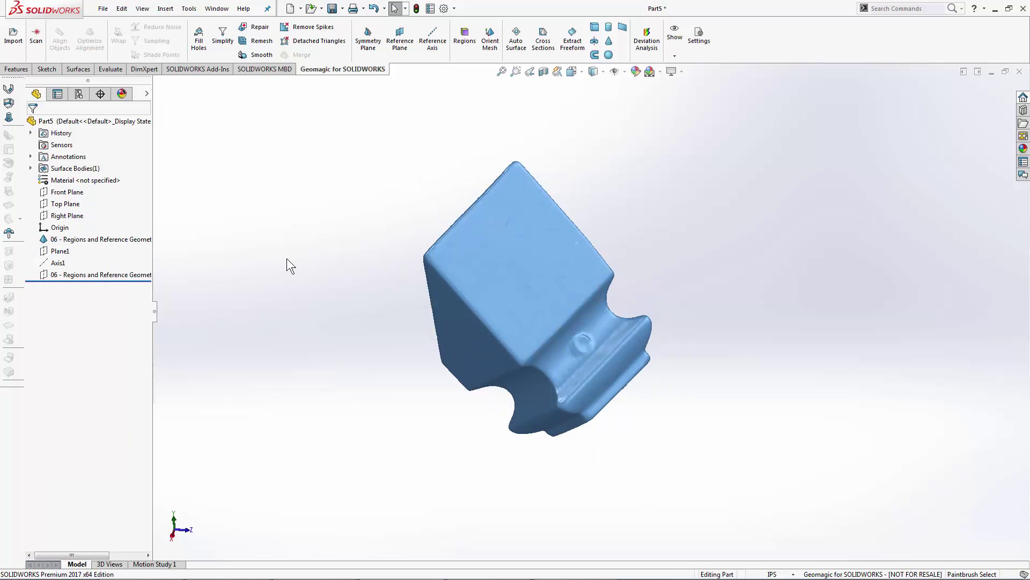
middle_click_drag(286, 259, 461, 156)
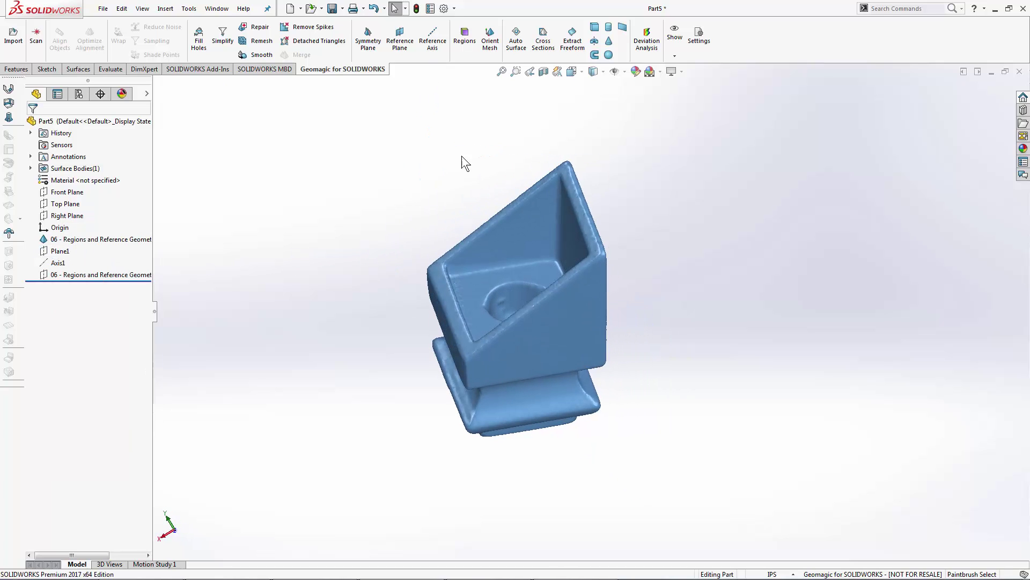
Step: Start the Regions tool on the preselected scan mesh
left_click(470, 42)
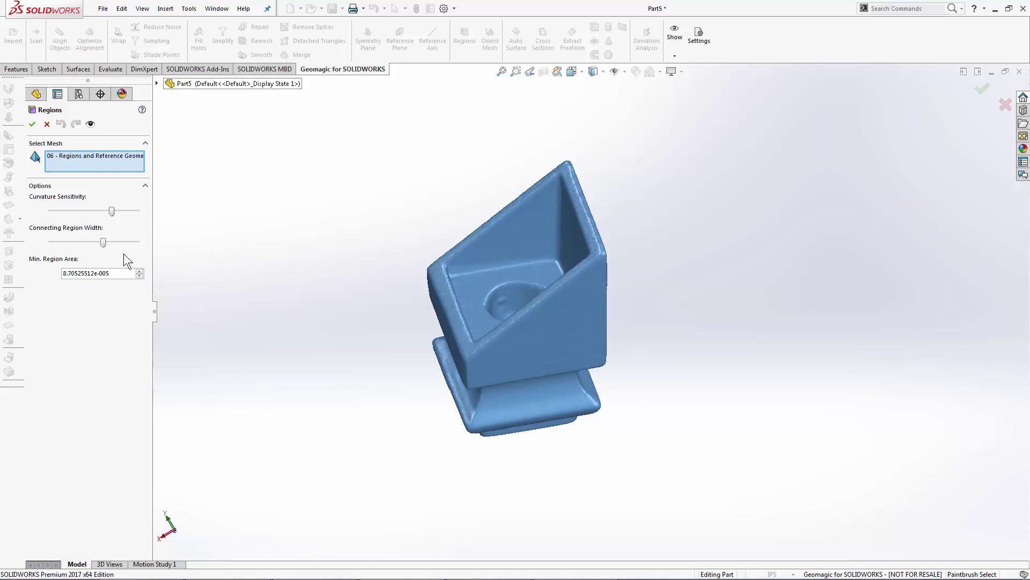
mouse_move(106, 243)
Step: Preview the mesh's coloured regions and orbit and zoom to inspect them
left_click(90, 124)
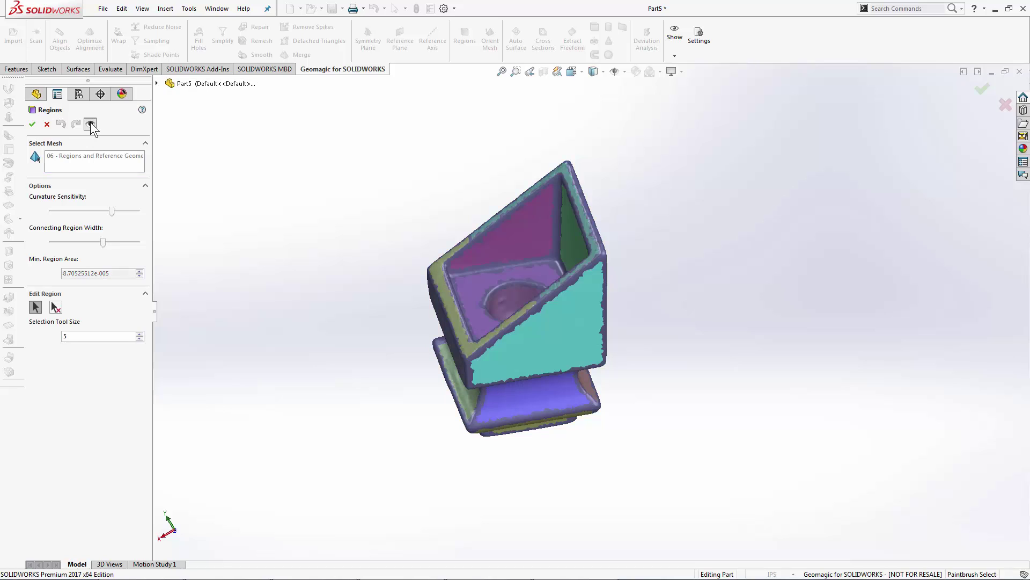
middle_click_drag(279, 278, 311, 247)
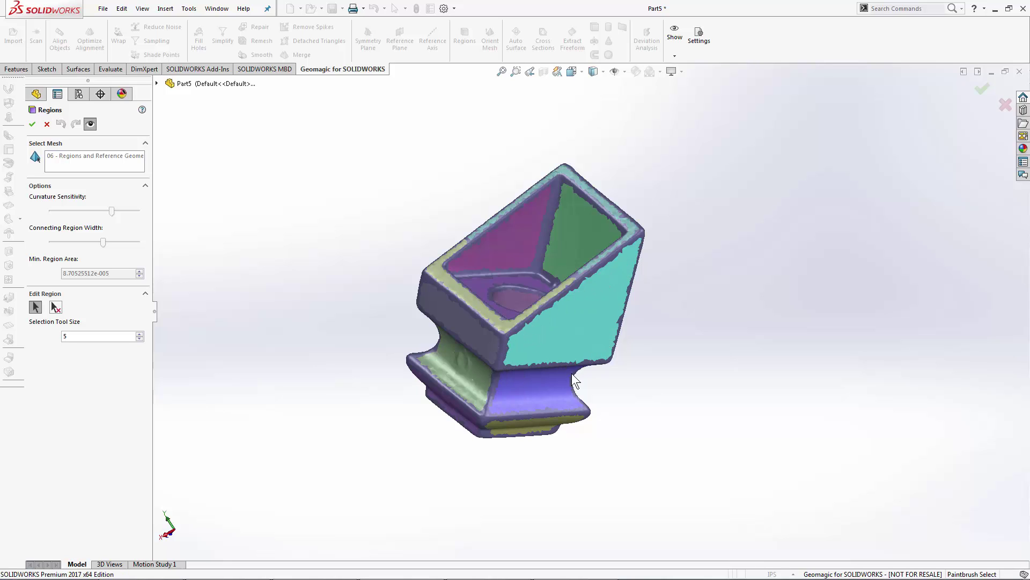
middle_click_drag(574, 370, 542, 295)
scroll(421, 288, "down", 4)
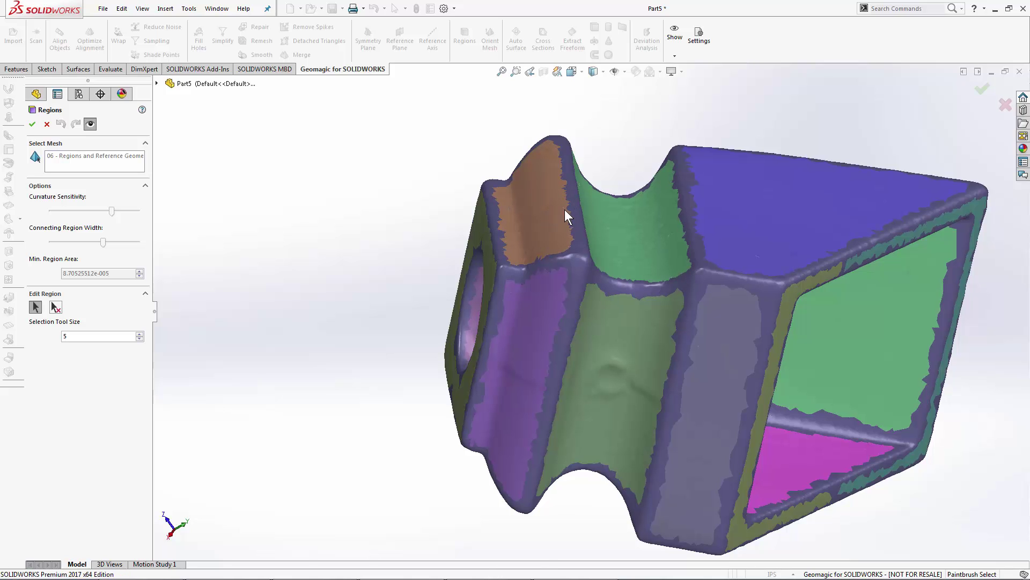
Step: Raise Curvature Sensitivity slightly and preview the recomputed regions
middle_click_drag(613, 226, 601, 229)
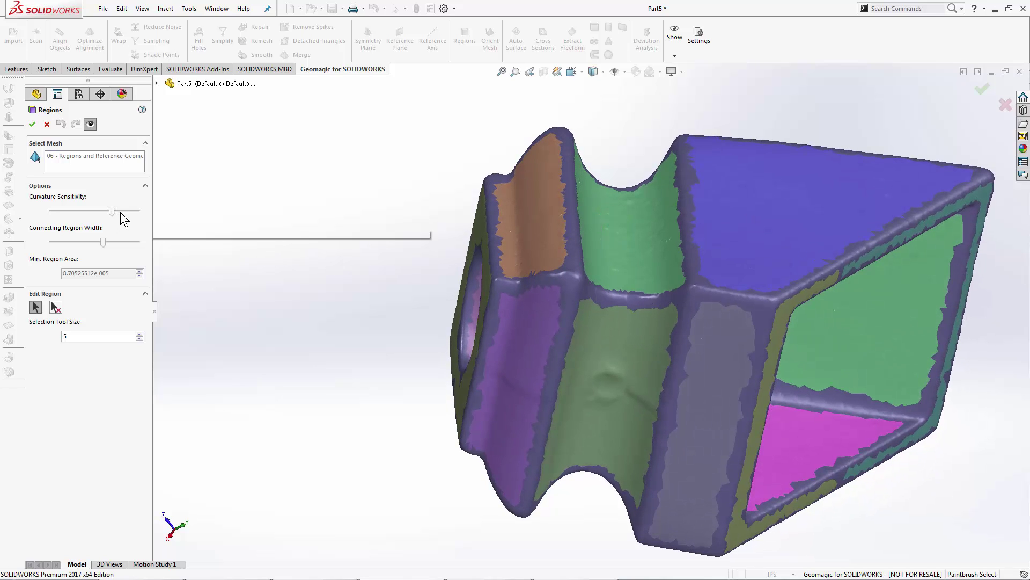
left_click(95, 155)
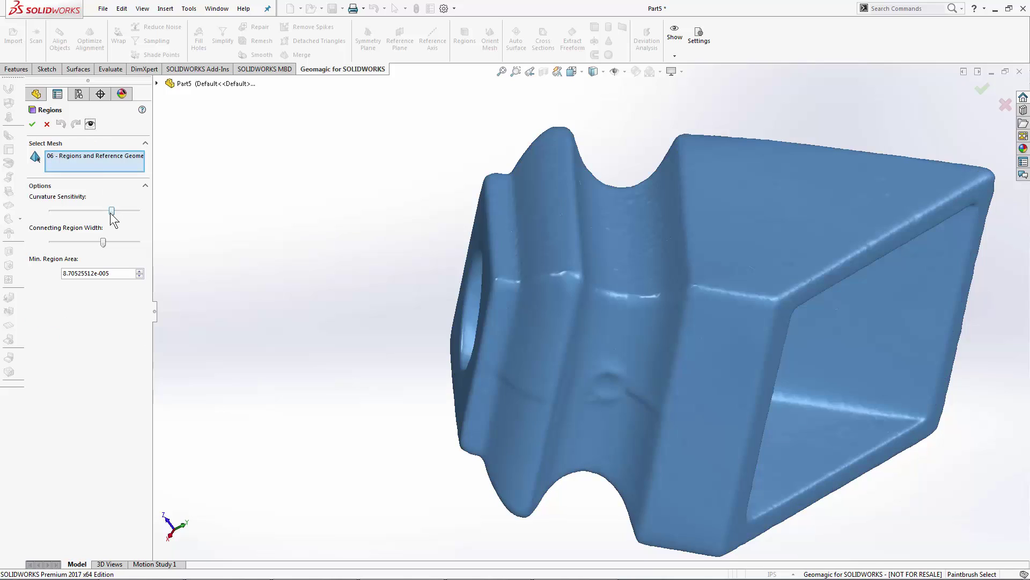
left_click_drag(111, 214, 117, 214)
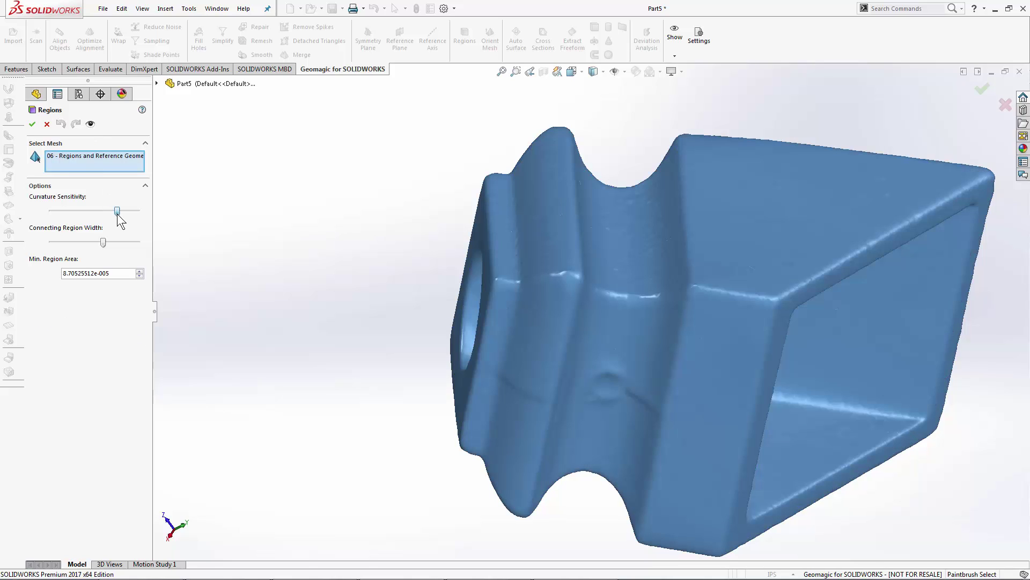
left_click(89, 125)
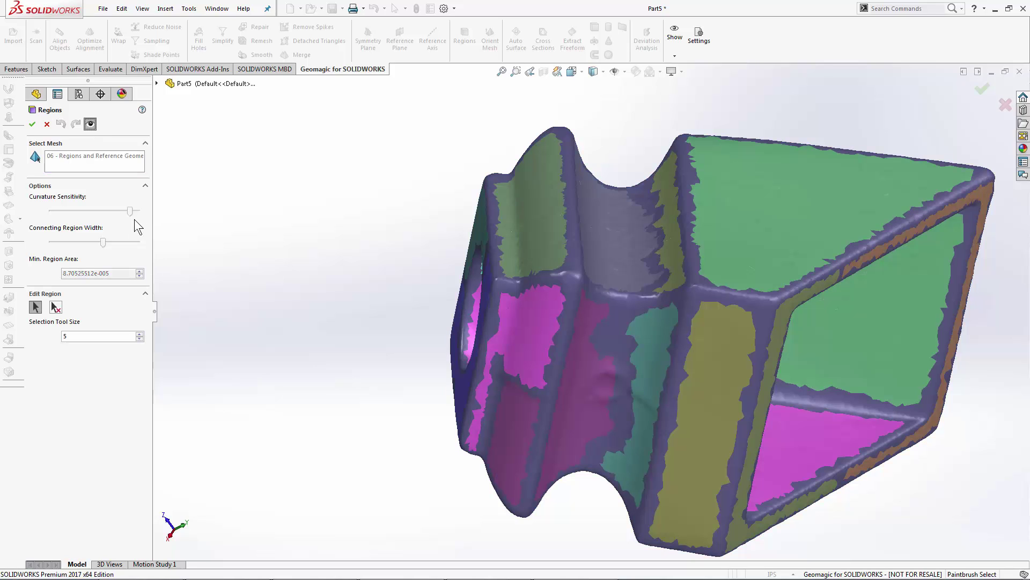
middle_click_drag(314, 292, 361, 290)
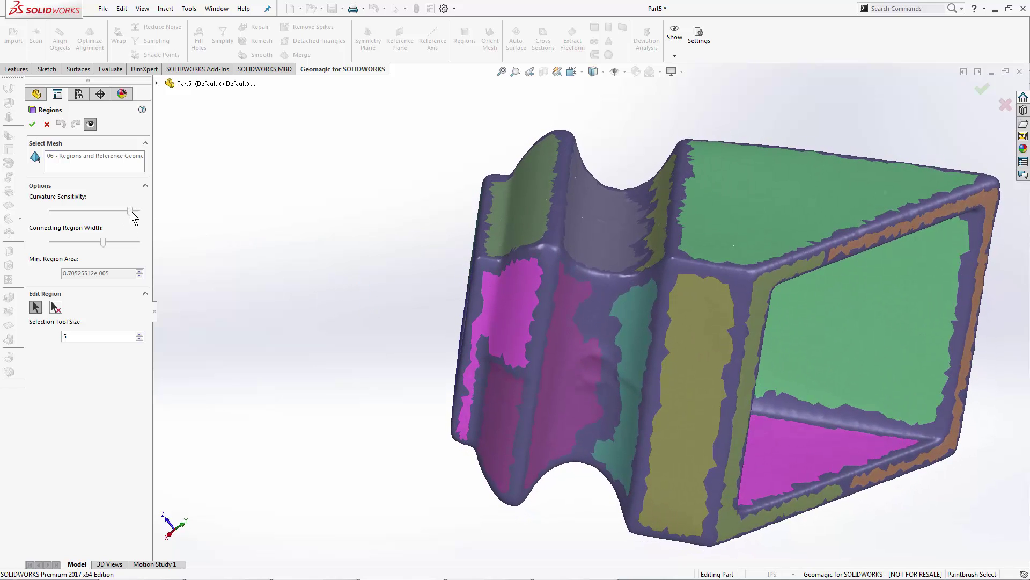
Step: Inspect the whole part, then clear the preview and lower Curvature Sensitivity slightly
mouse_move(130, 210)
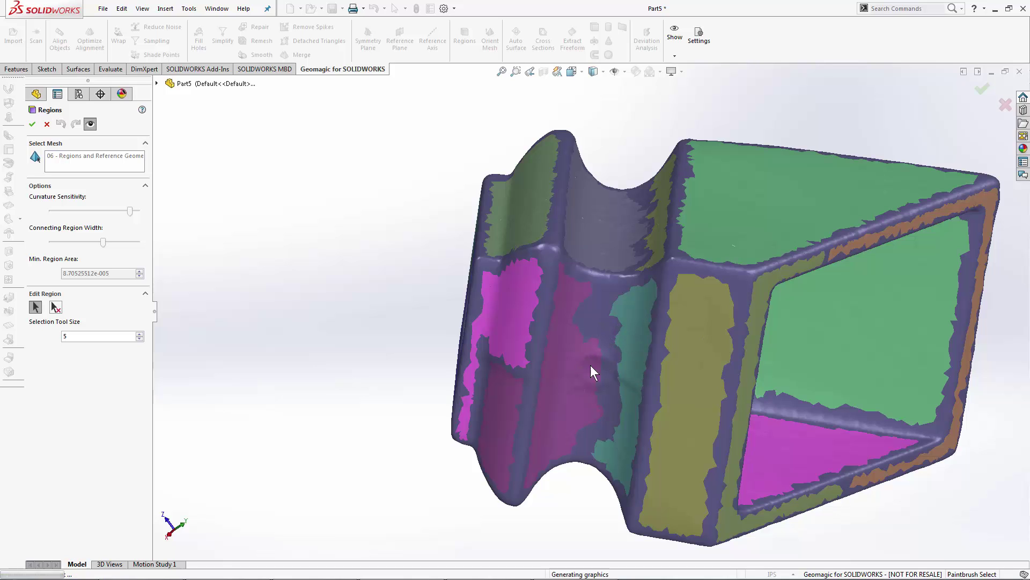
middle_click_drag(597, 357, 646, 266)
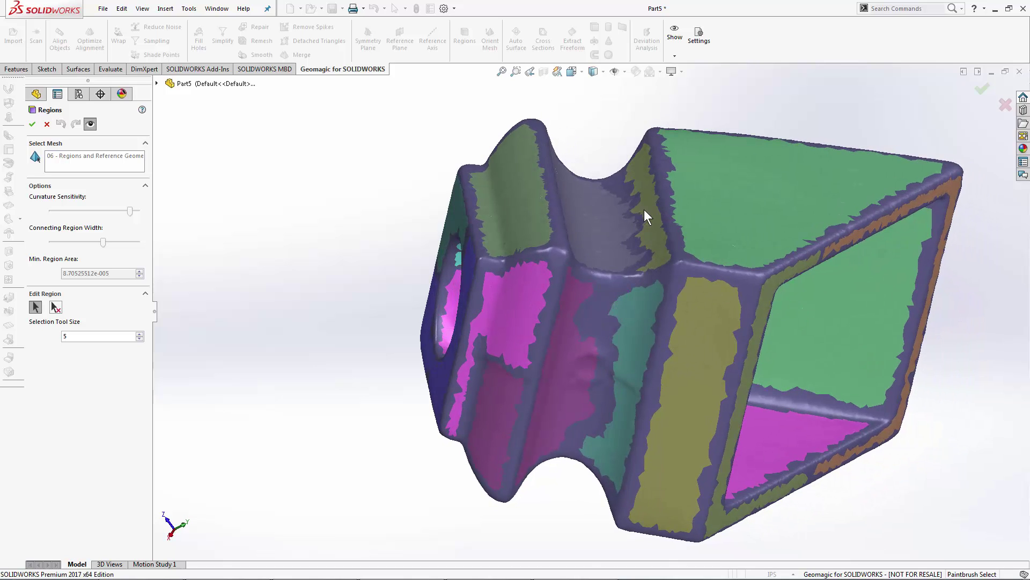
middle_click_drag(629, 211, 631, 473)
key("f")
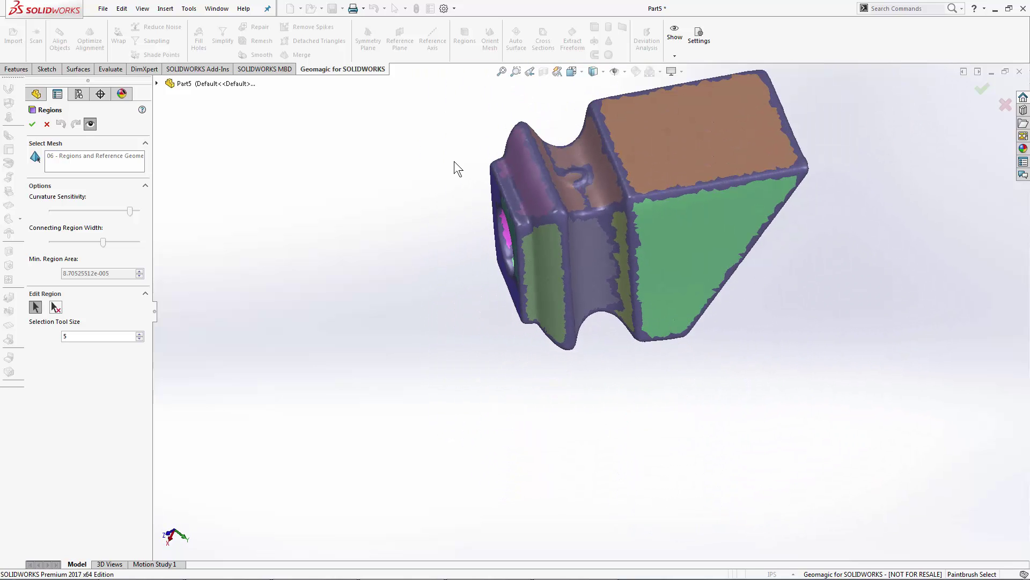
left_click(89, 127)
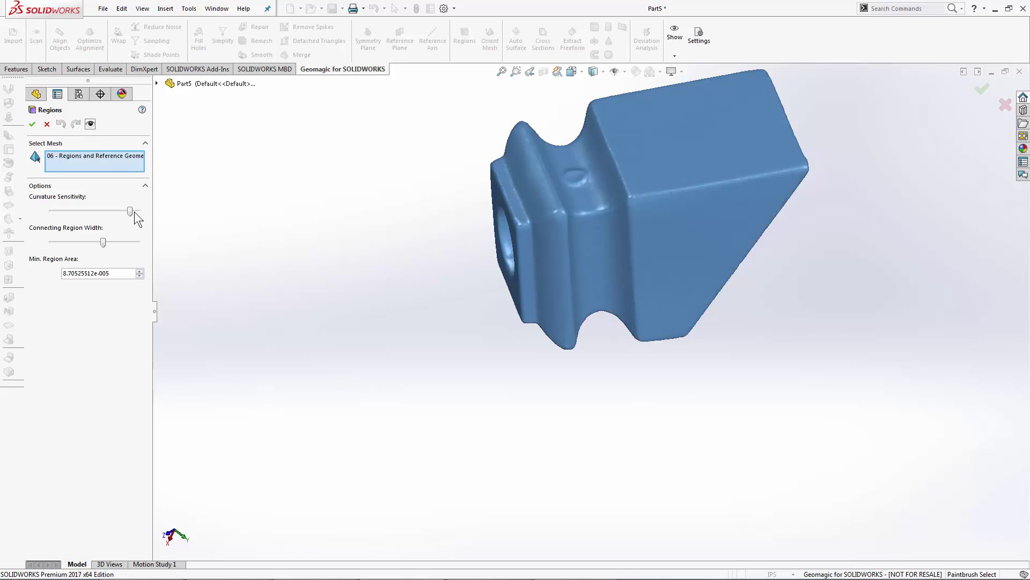
left_click_drag(131, 212, 114, 217)
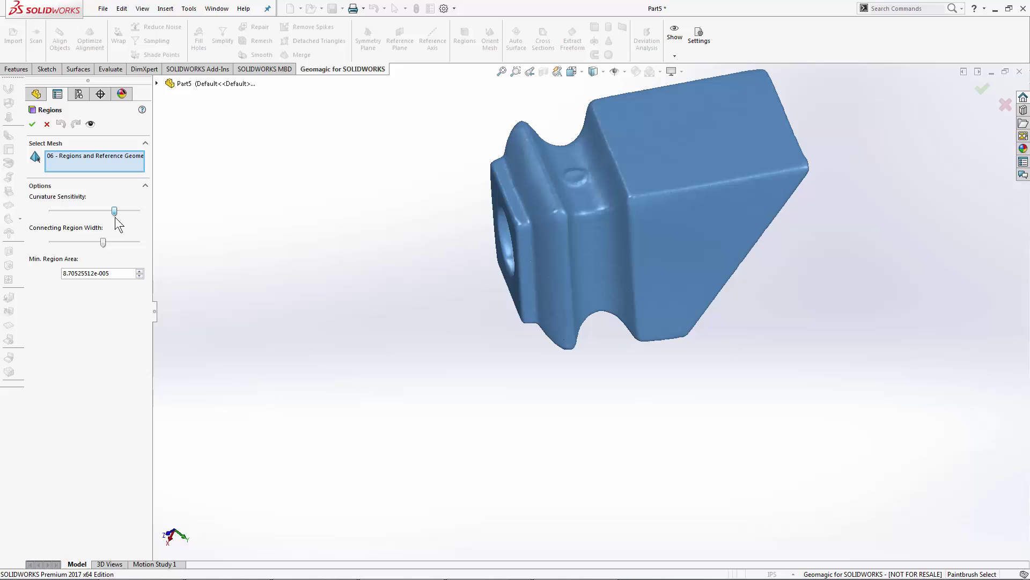
Step: Restore the region preview and paint a Select Triangles stroke down the cyan end region
left_click(91, 125)
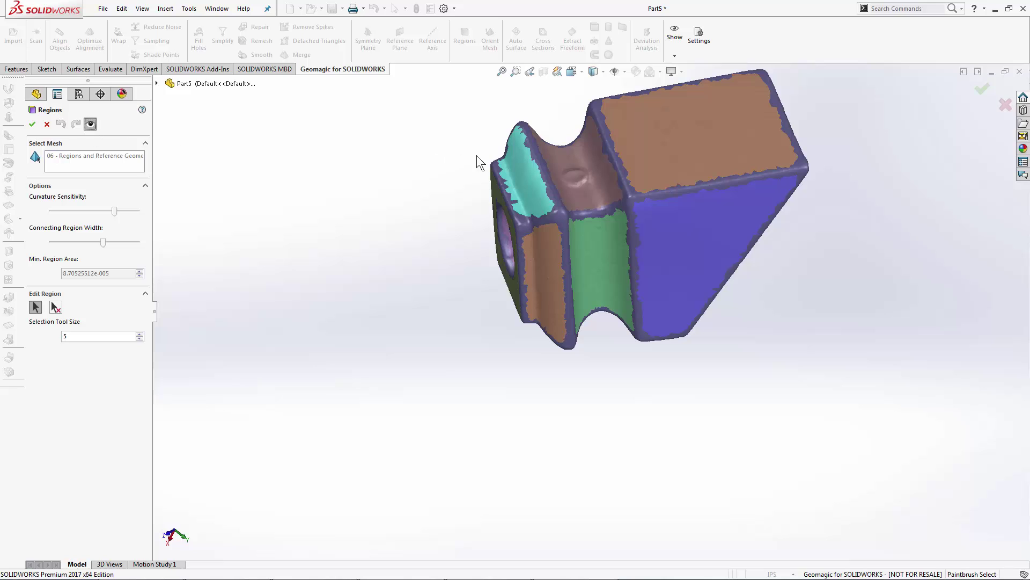
scroll(524, 214, "down", 5)
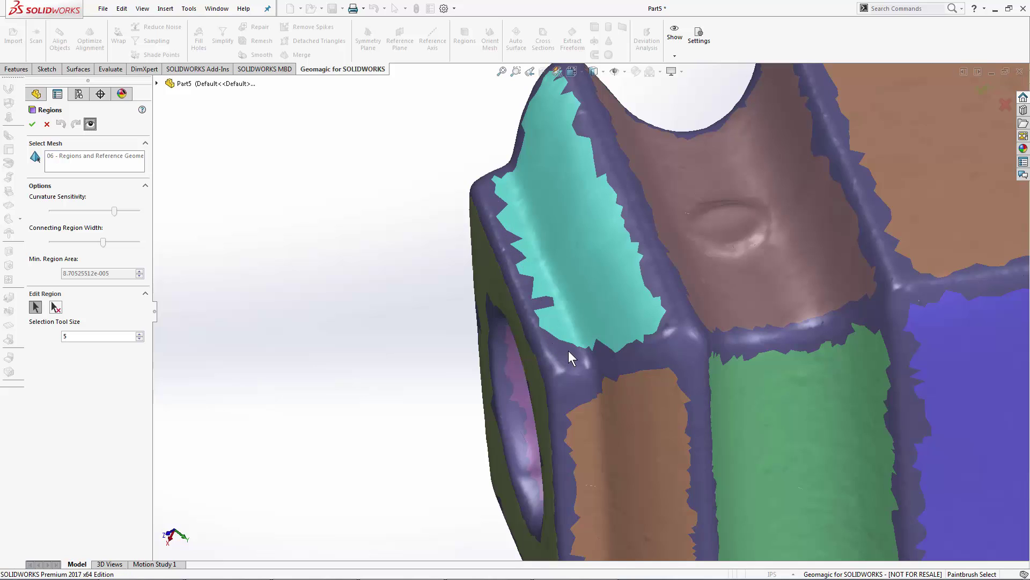
left_click(34, 307)
left_click_drag(510, 171, 586, 347)
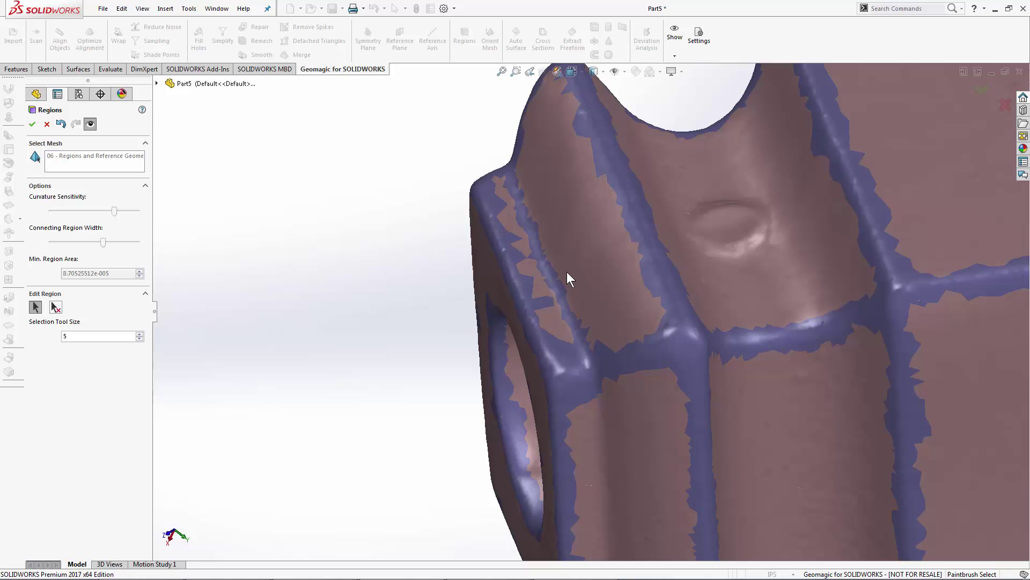
scroll(566, 271, "up", 3)
middle_click_drag(644, 318, 581, 196)
scroll(610, 513, "down", 3)
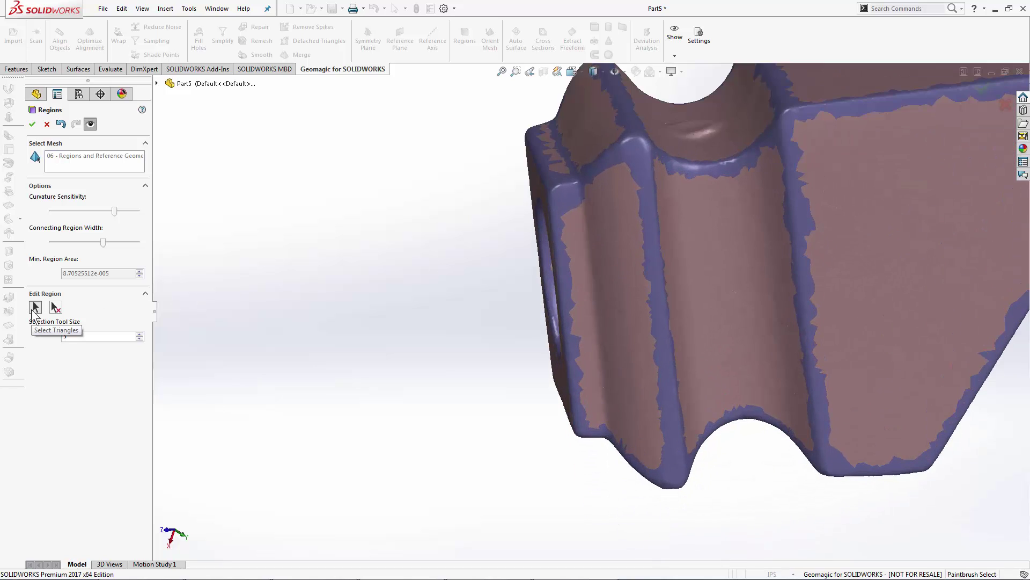
Step: Paint a stroke down the first rib edge, turning the side regions green
left_click(583, 193)
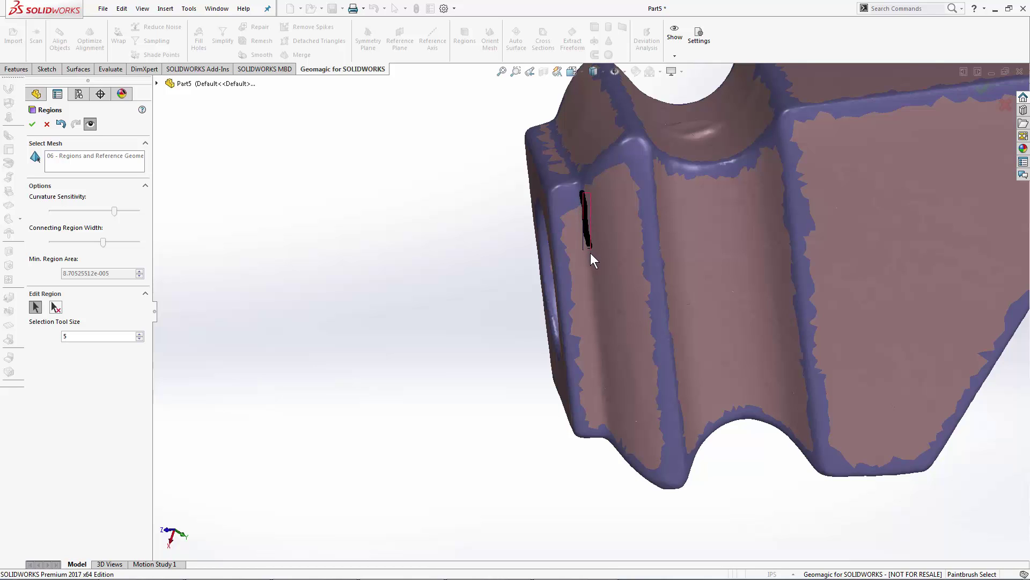
left_click_drag(591, 255, 605, 427)
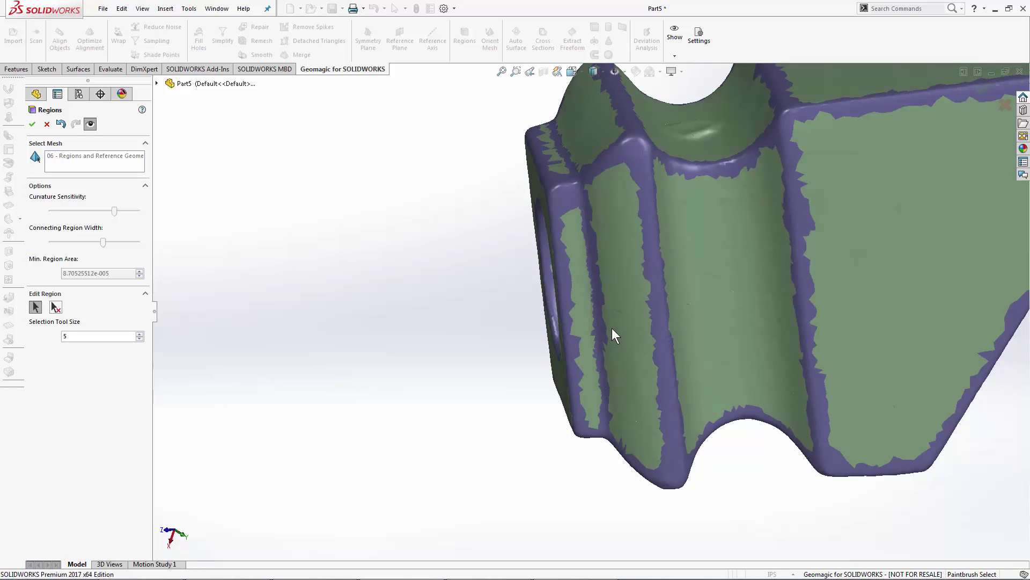
Step: Erase paint with the Deselect brush, sized up to 19, in a long stroke down the side
left_click(58, 307)
left_click_drag(591, 203, 579, 208)
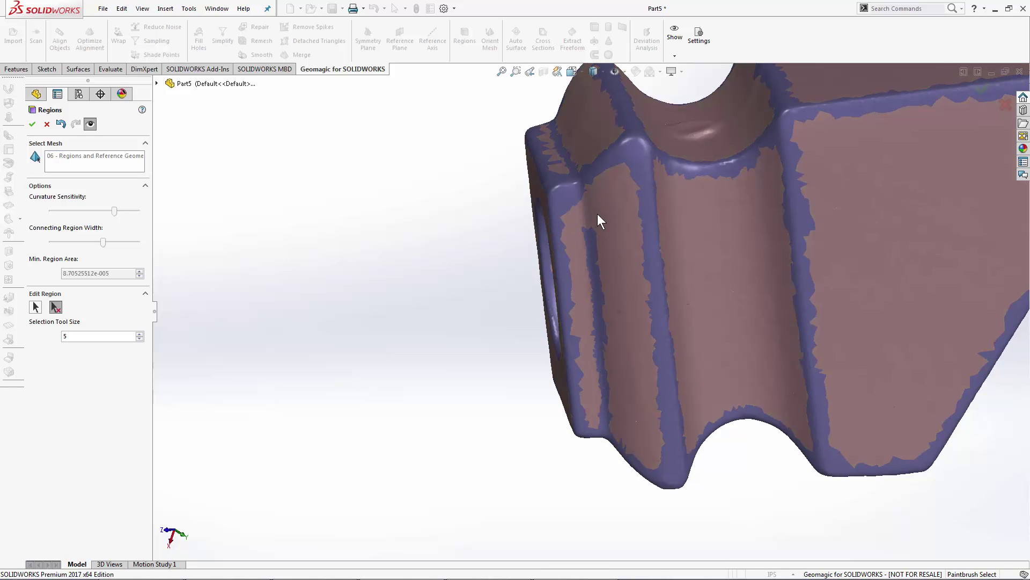
left_click(141, 333)
left_click(141, 333)
left_click(140, 333)
left_click(140, 332)
left_click(141, 333)
left_click(140, 333)
left_click_drag(595, 285, 606, 419)
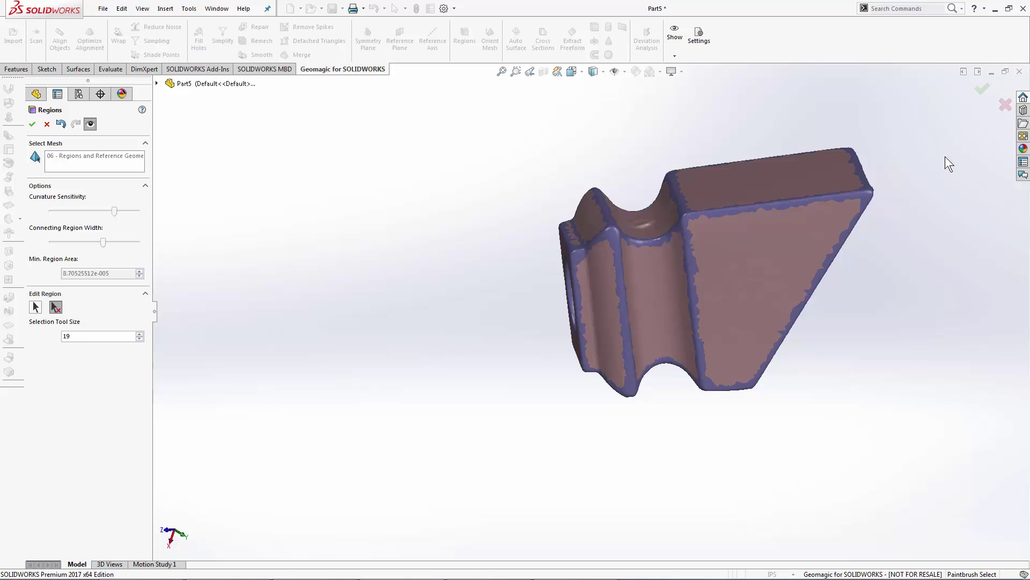
Step: Apply the edited regions and pick the flat triangular side region for a reference plane
left_click(980, 90)
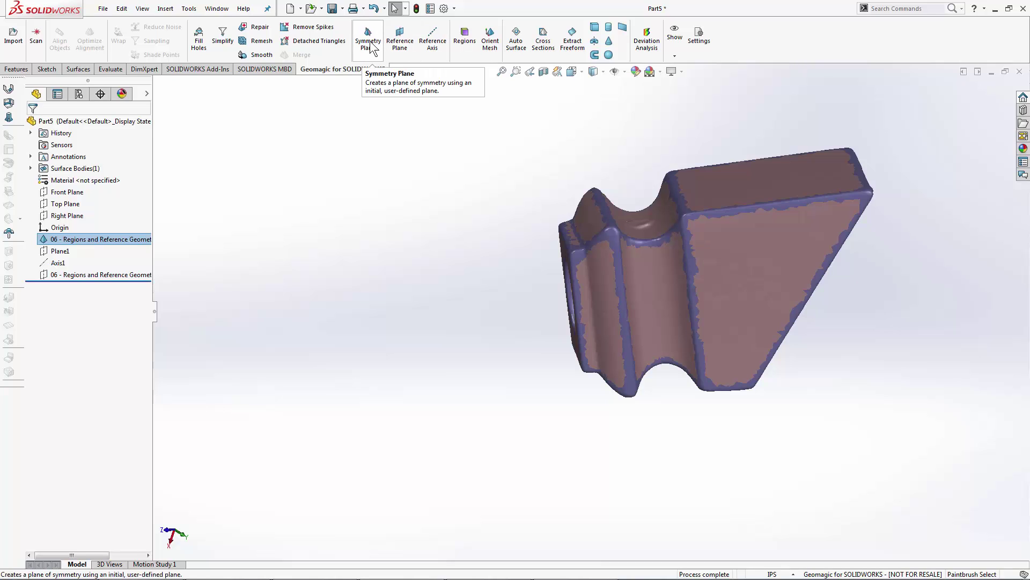
left_click(400, 43)
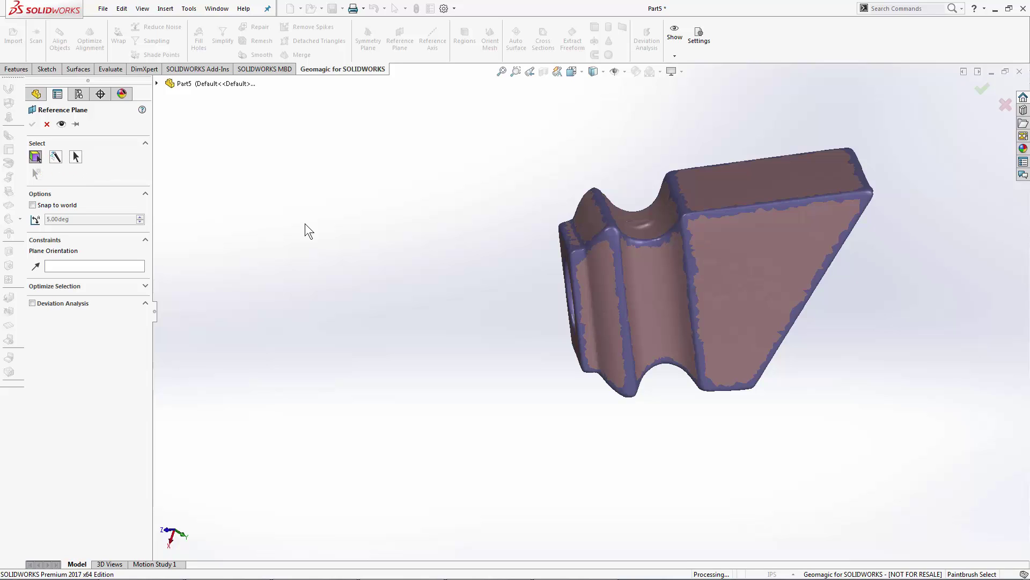
left_click(758, 268)
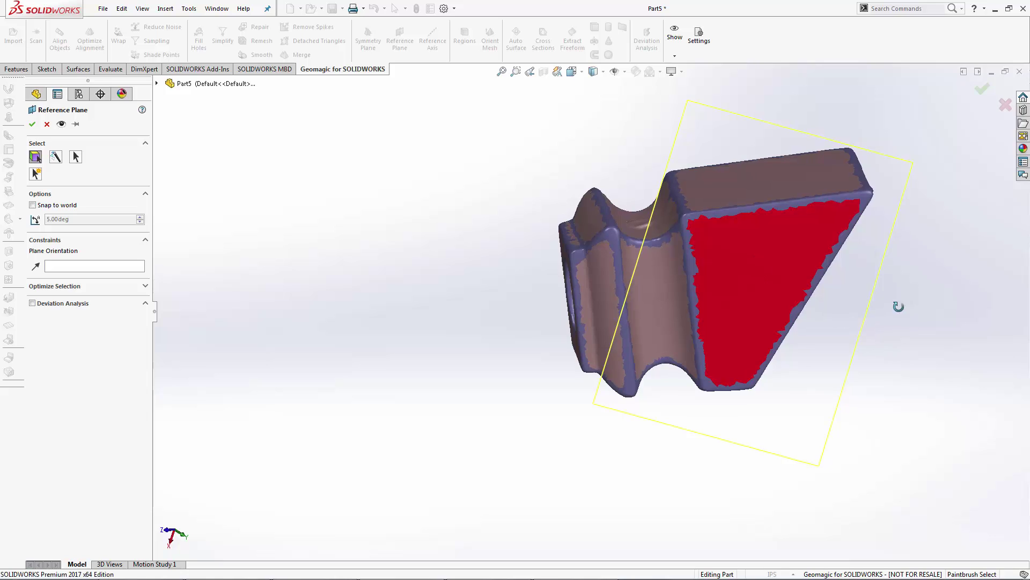
Step: Check the plane preview from another angle and confirm it as Plane3
middle_click_drag(885, 304, 839, 304)
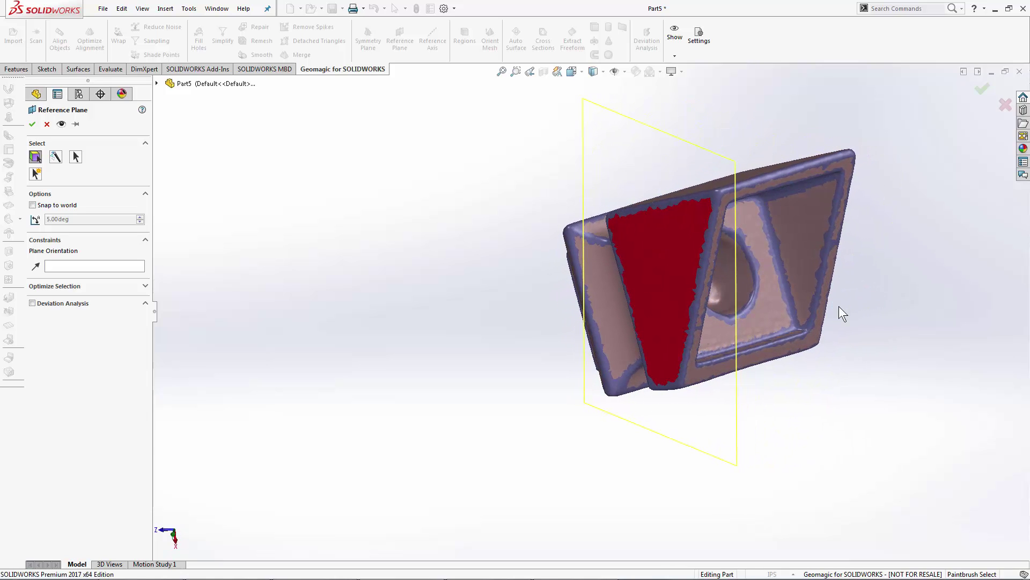
middle_click_drag(839, 306, 804, 283)
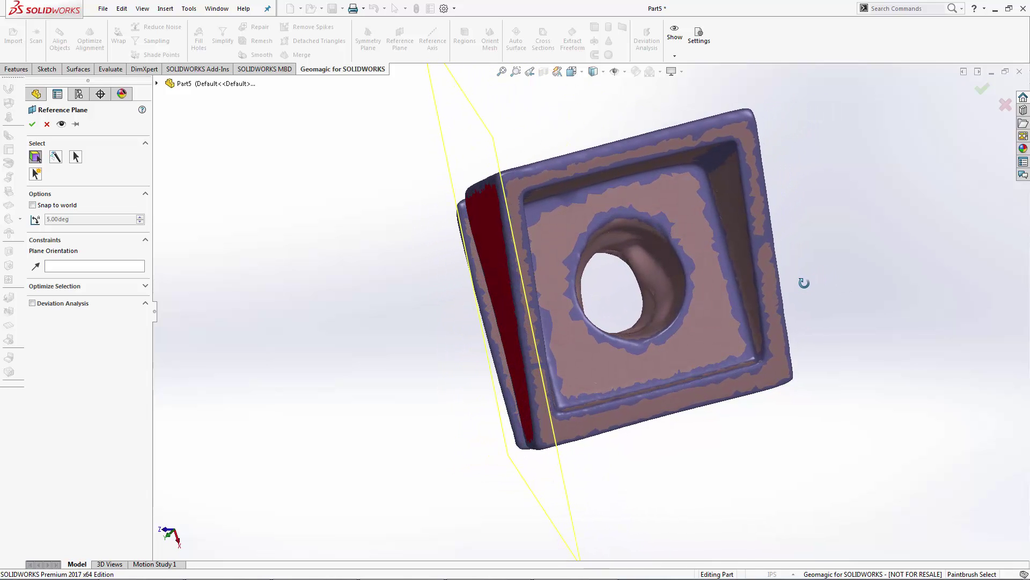
left_click(32, 124)
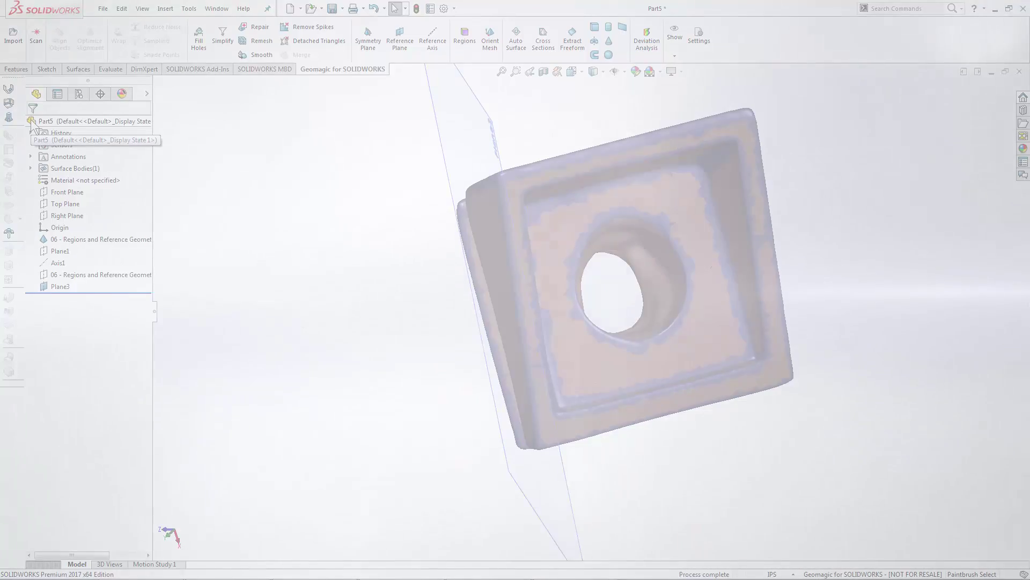